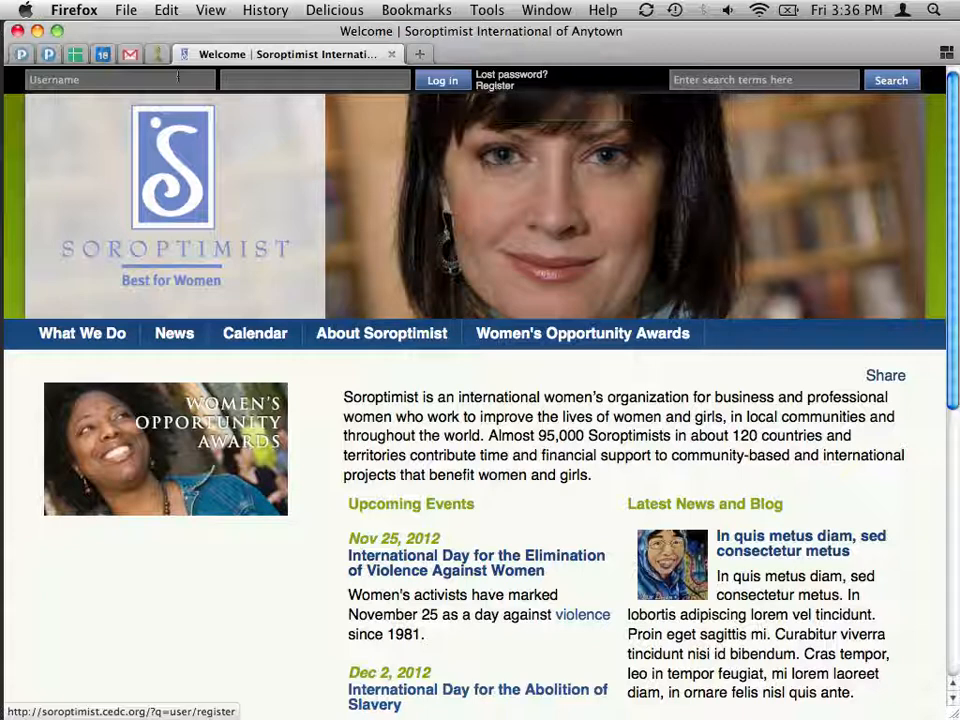
Log in to the Soroptimist site as admin with the saved password
click(145, 80)
text(a)
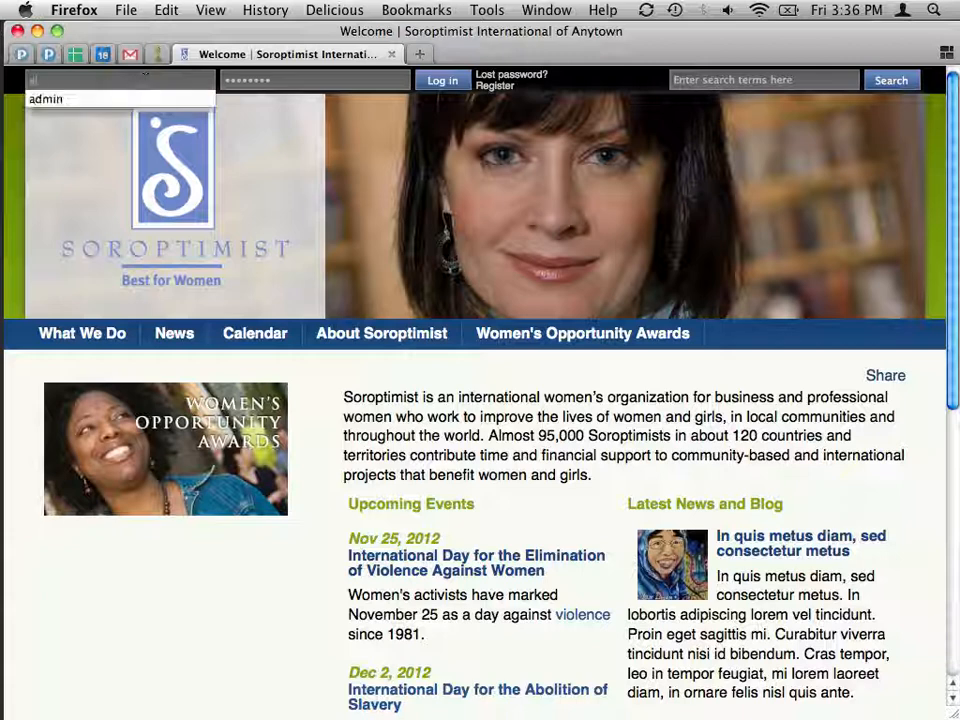
text(dmin)
key(Tab)
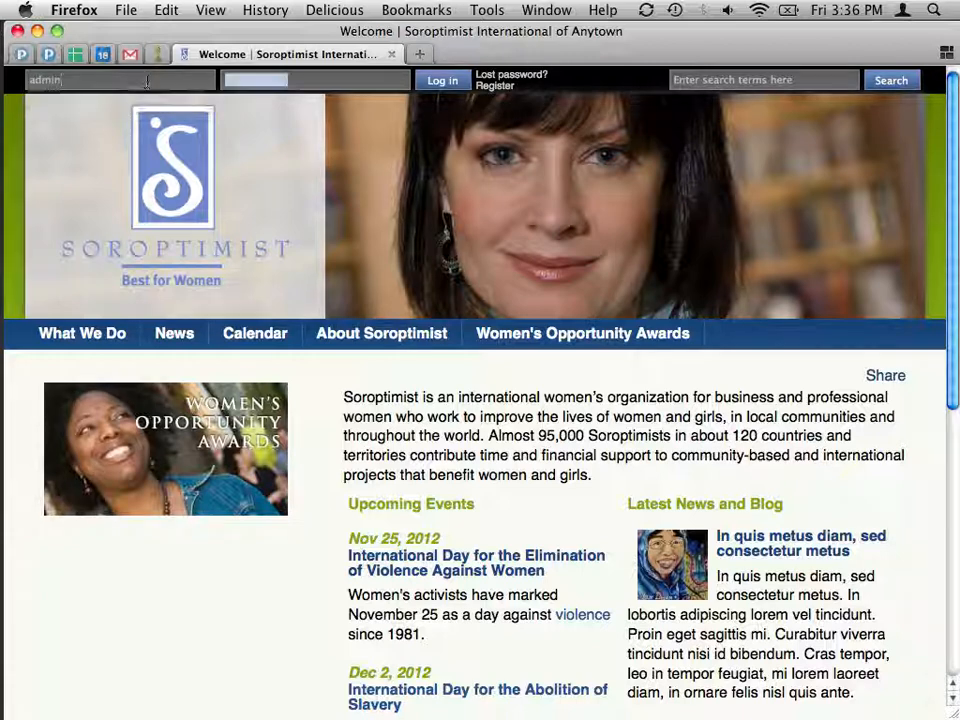
key(Return)
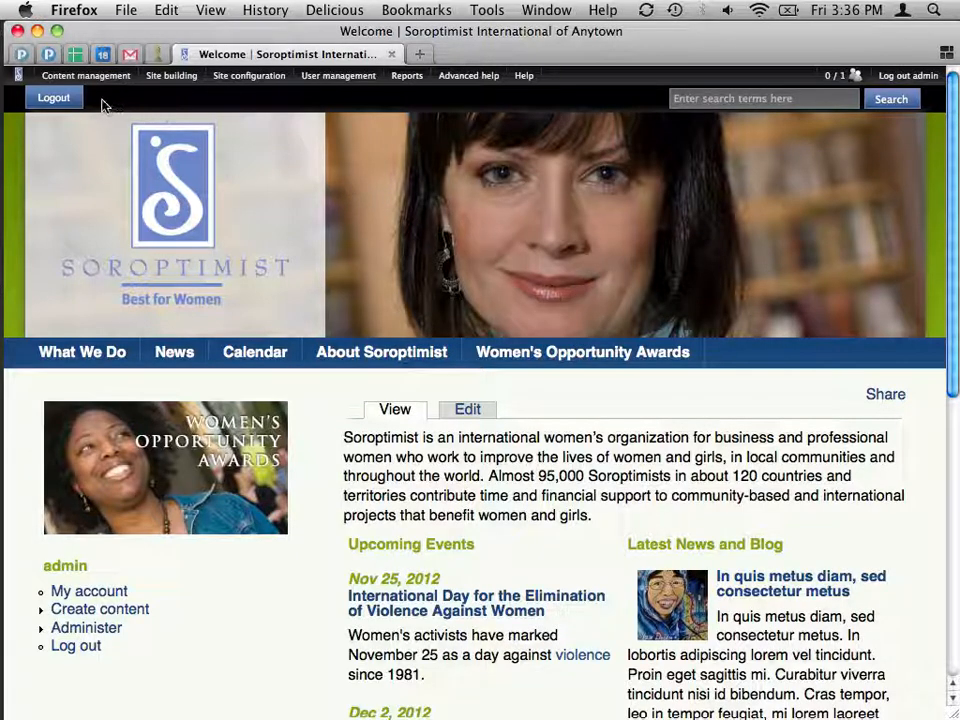
Open the User settings page under user management and review the public registration options, including the one requiring no administrator approval
mouse_move(210, 76)
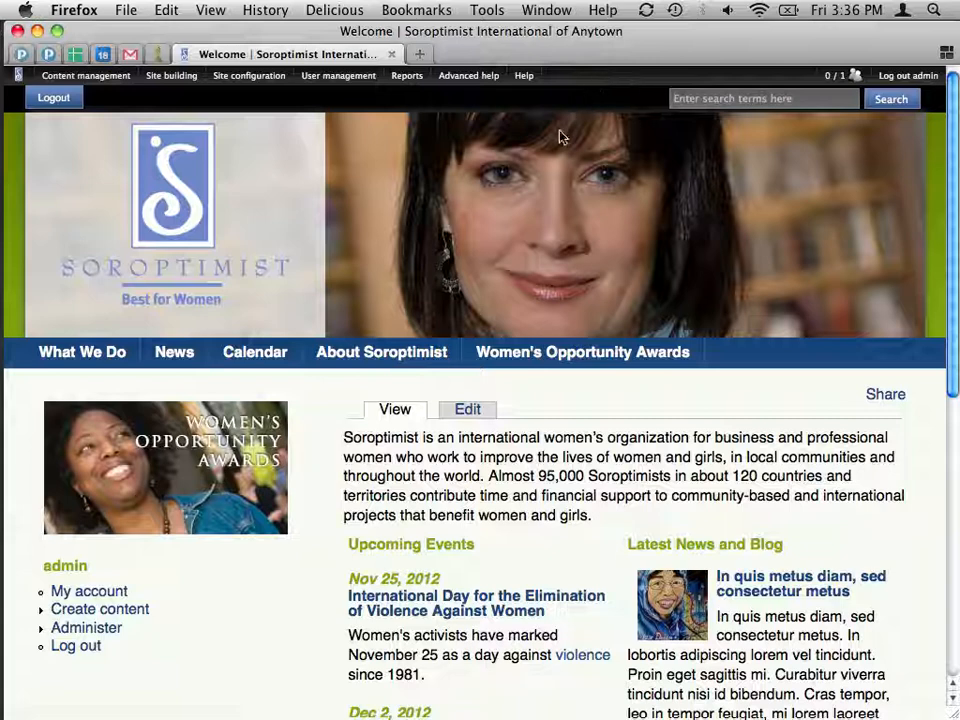
mouse_move(345, 80)
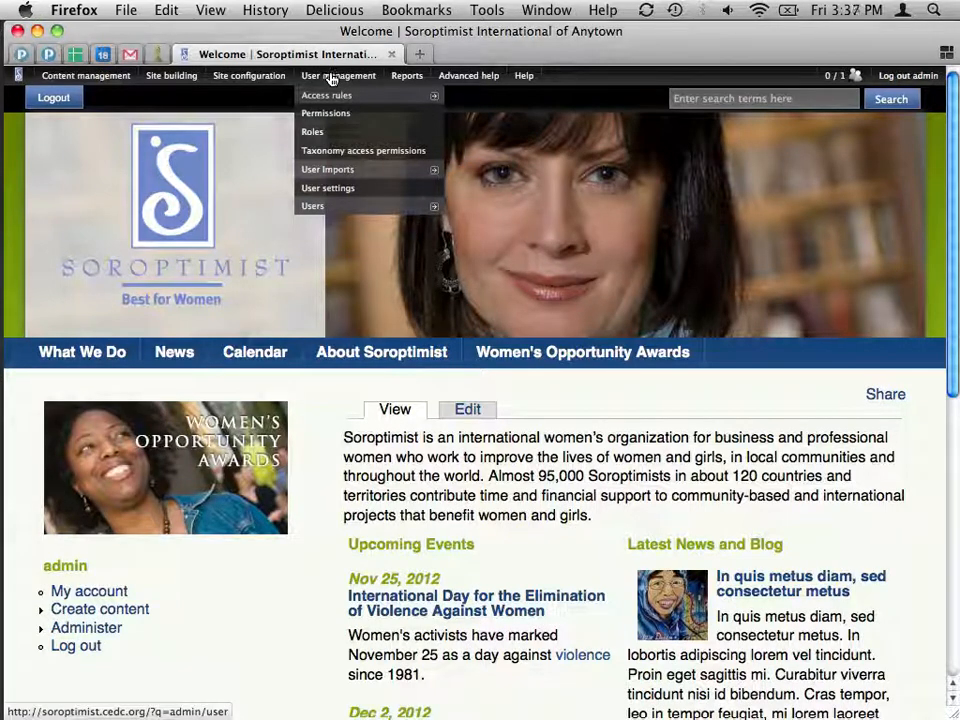
click(328, 190)
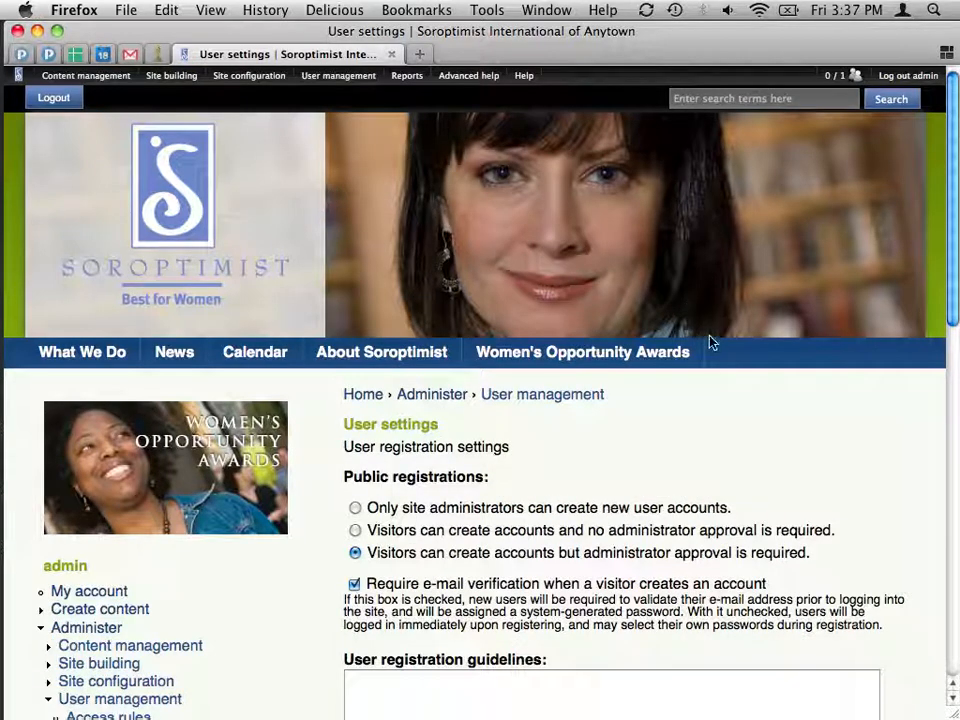
scroll(716, 347, down, 5)
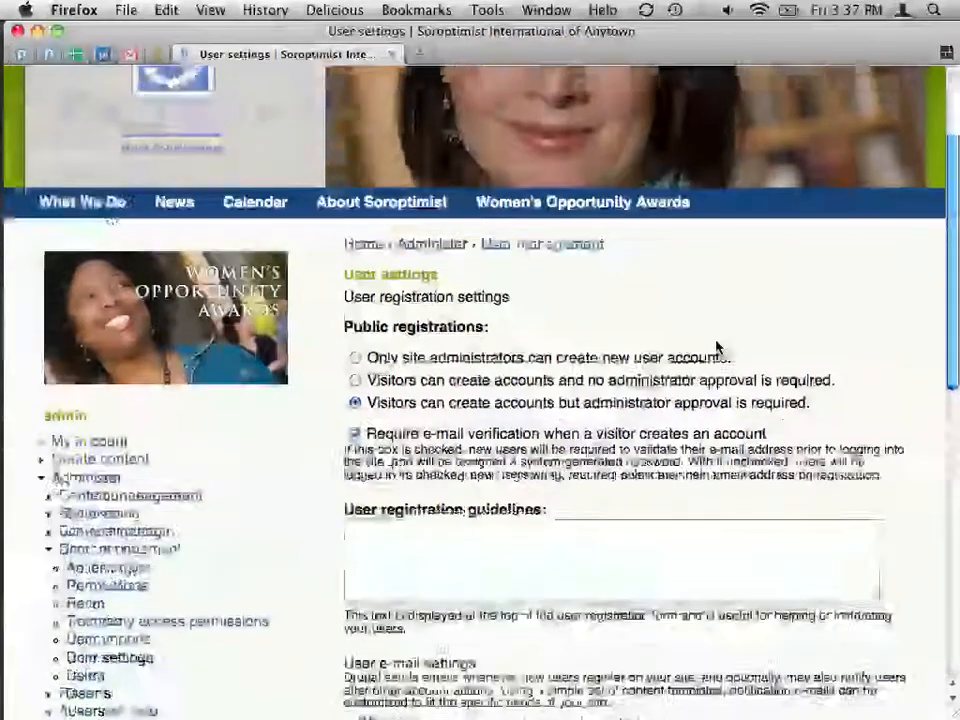
scroll(706, 344, down, 1)
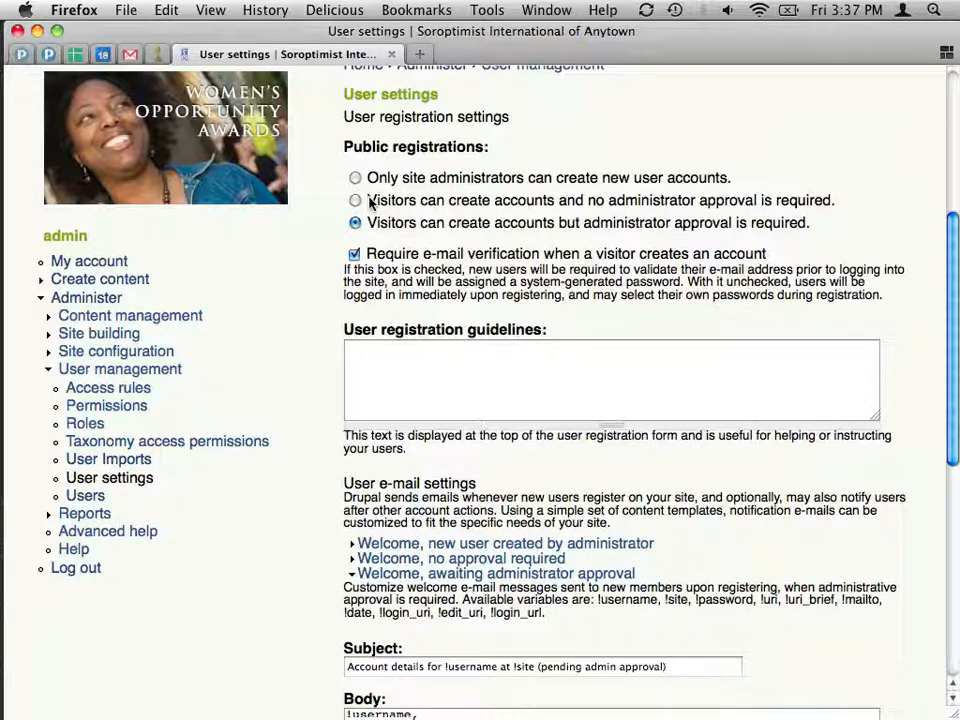
drag(370, 202, 846, 205)
click(840, 205)
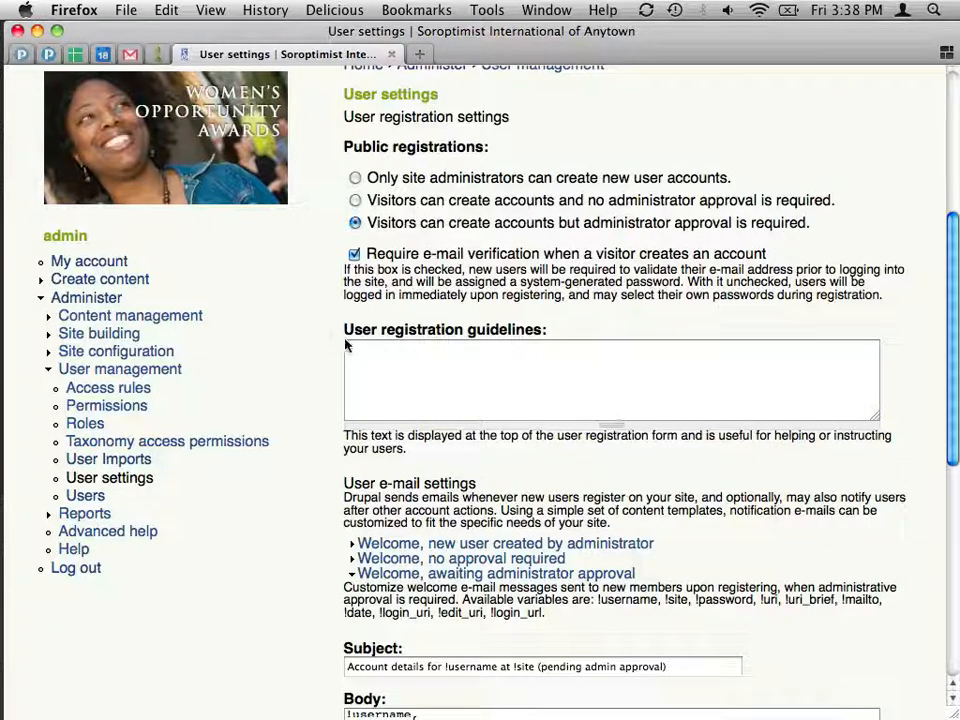
Examine the user registration guidelines field and the welcome e-mail template for accounts awaiting administrator approval
scroll(322, 352, down, 5)
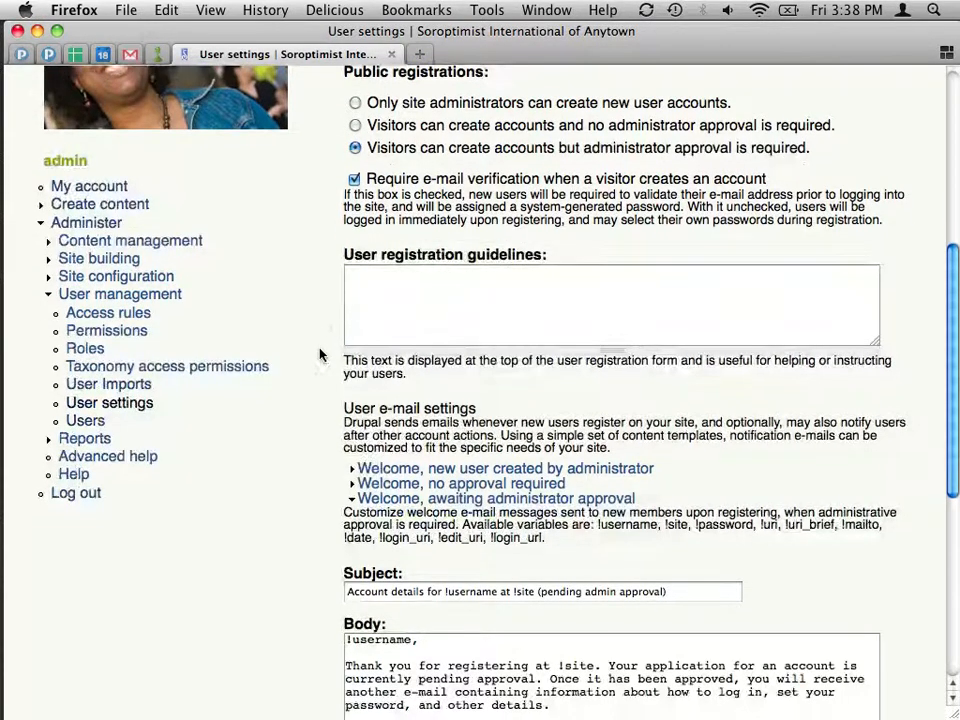
scroll(320, 352, down, 3)
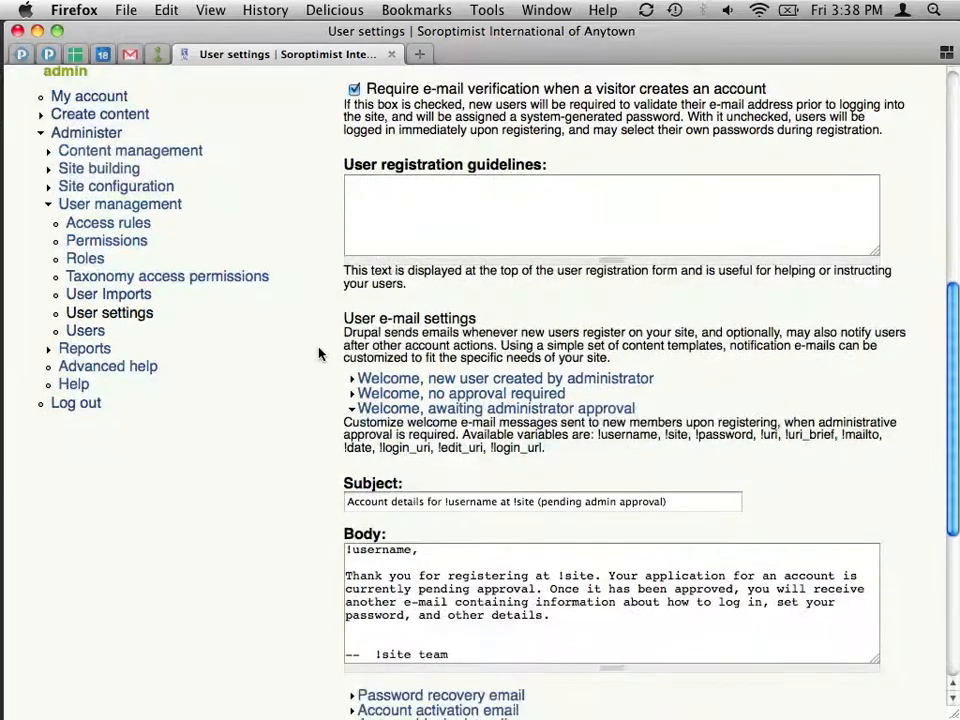
click(444, 209)
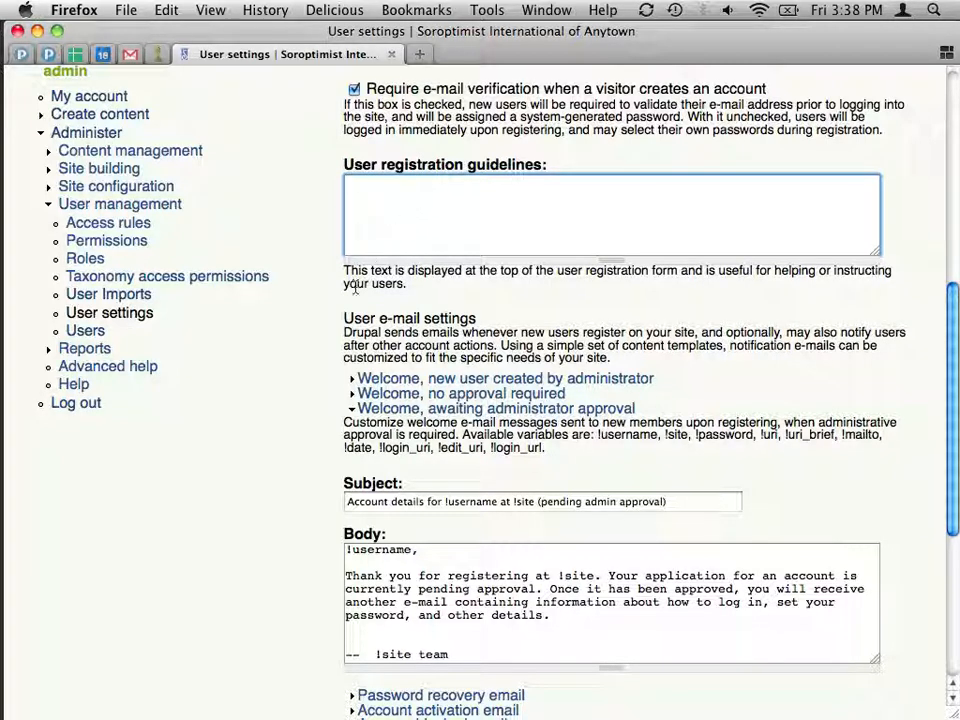
scroll(332, 333, down, 5)
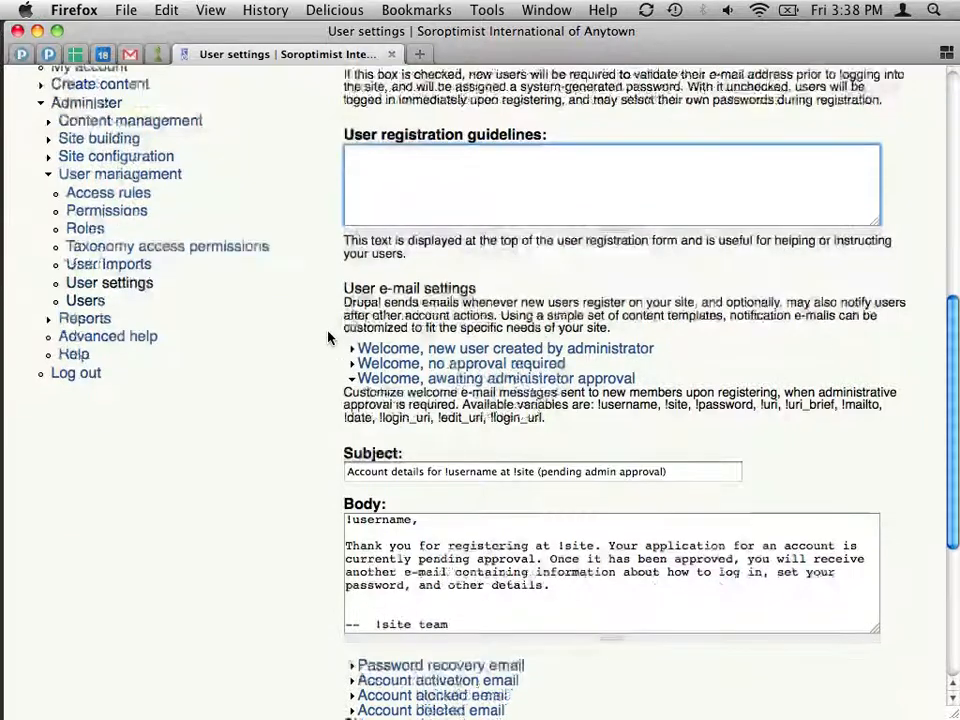
scroll(327, 340, down, 5)
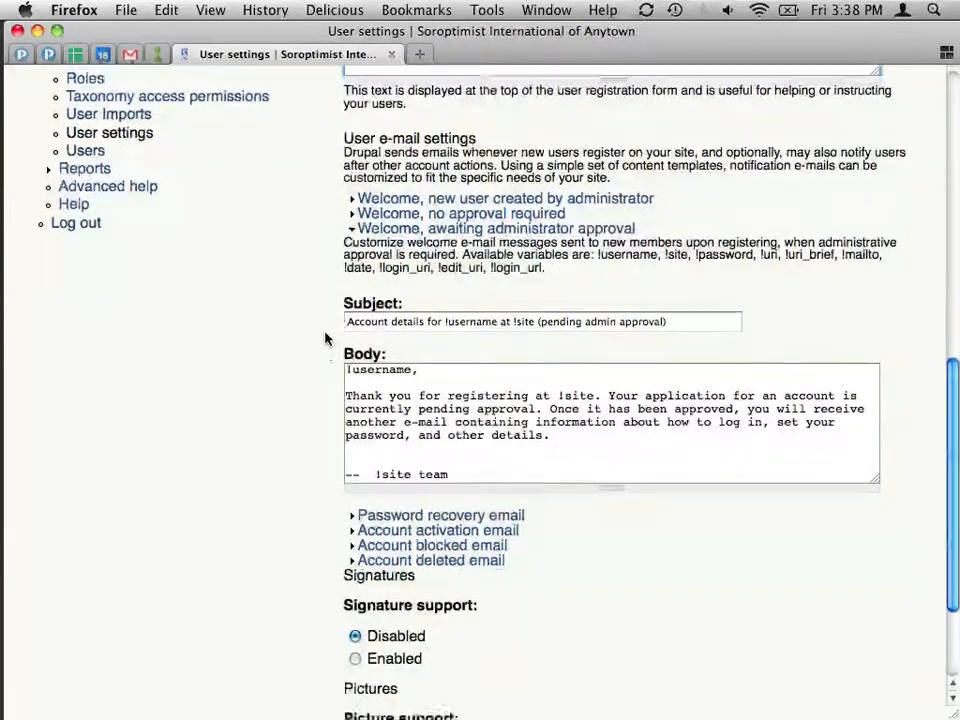
scroll(325, 339, up, 4)
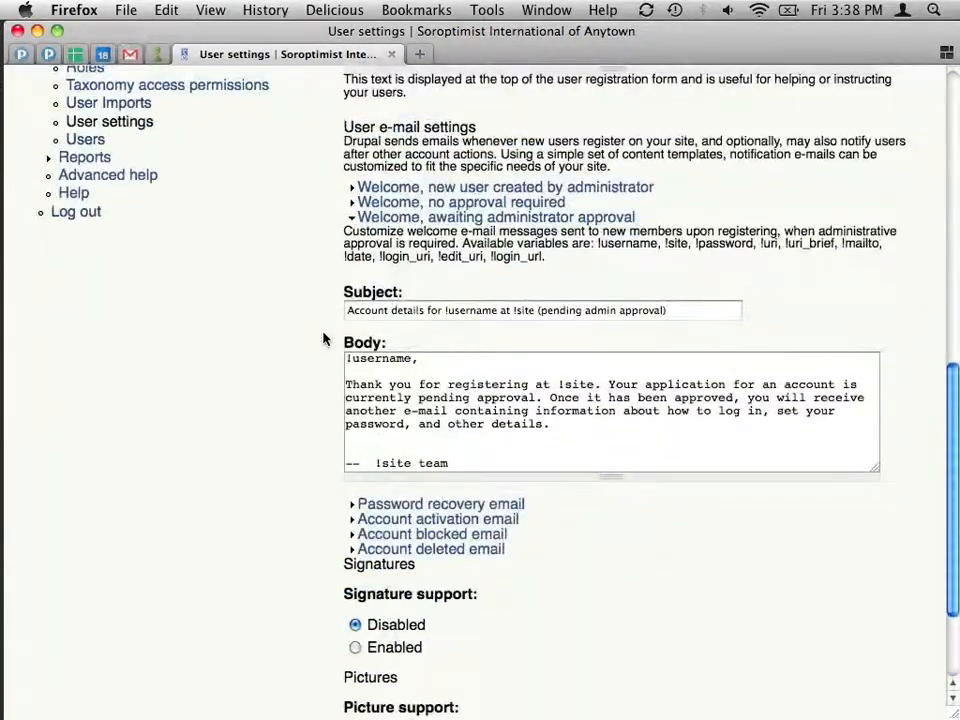
Collapse the awaiting-approval template, expand "Welcome, new user created by administrator" and read through its subject and body
click(413, 216)
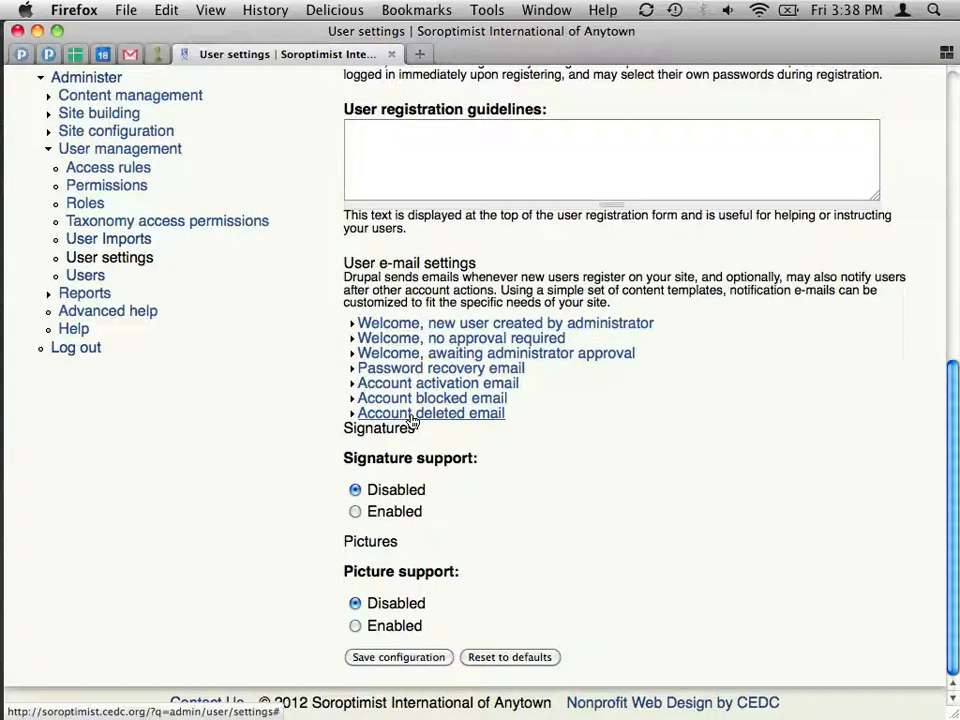
click(411, 322)
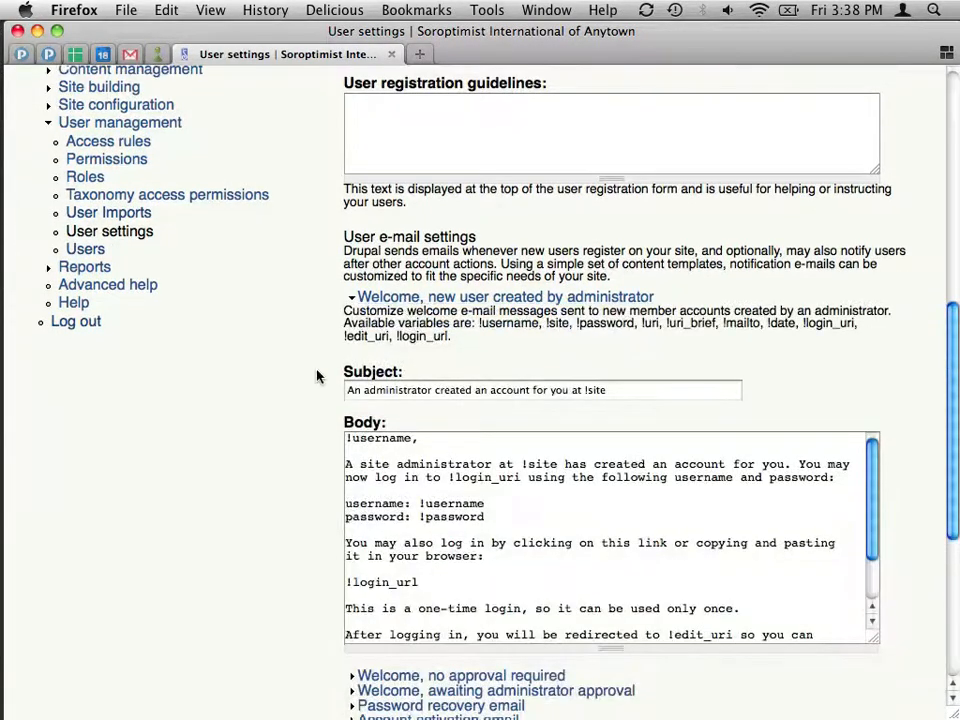
scroll(319, 376, down, 3)
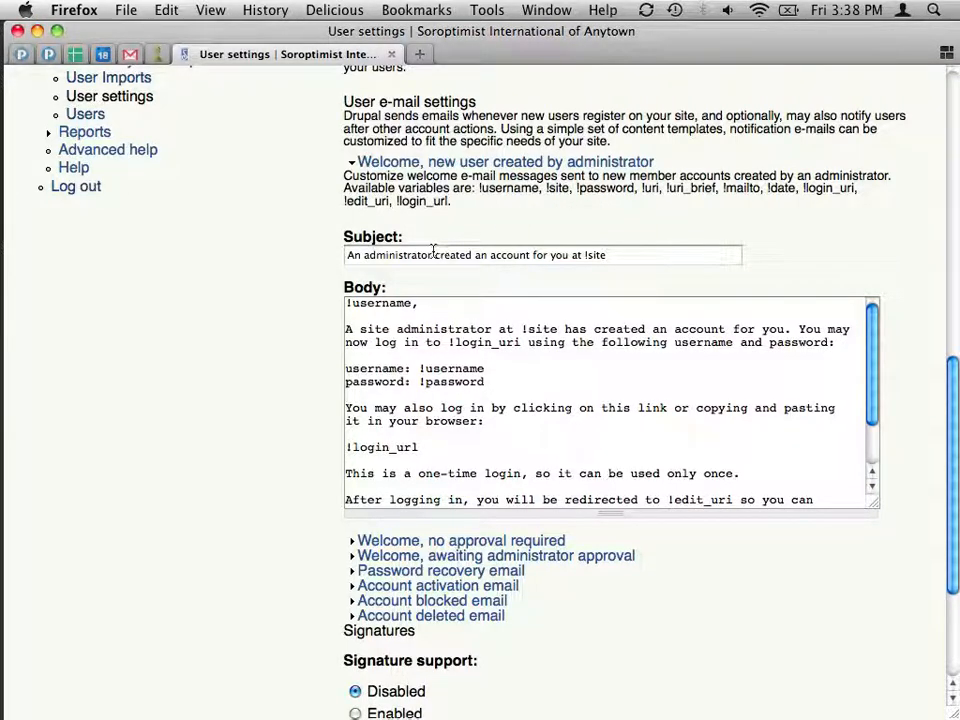
scroll(460, 385, down, 1)
scroll(459, 388, down, 2)
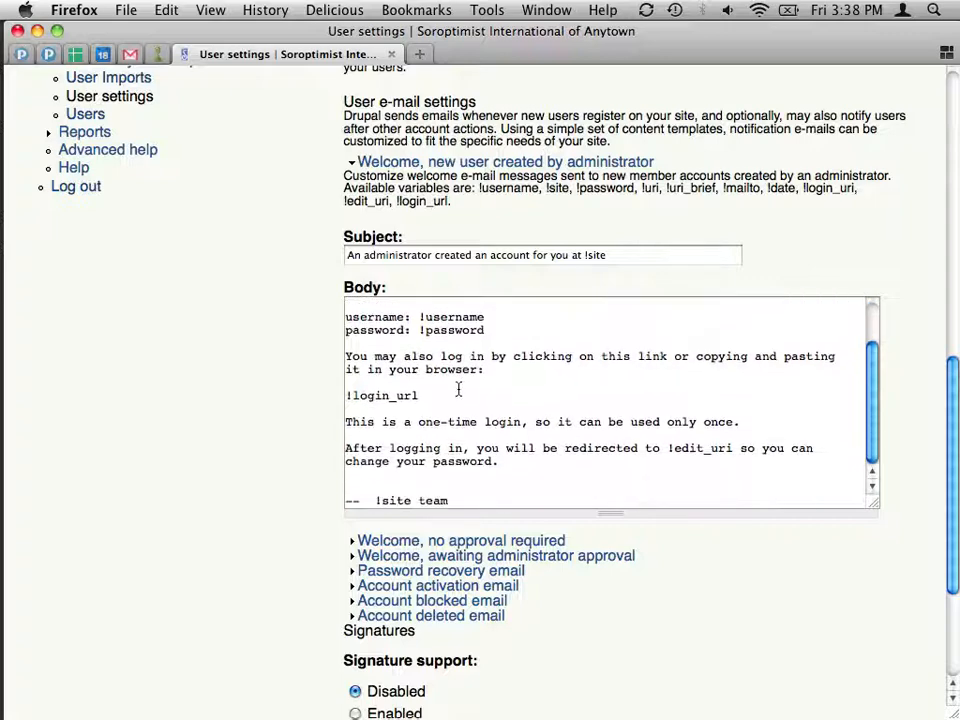
scroll(400, 390, up, 2)
scroll(383, 390, up, 1)
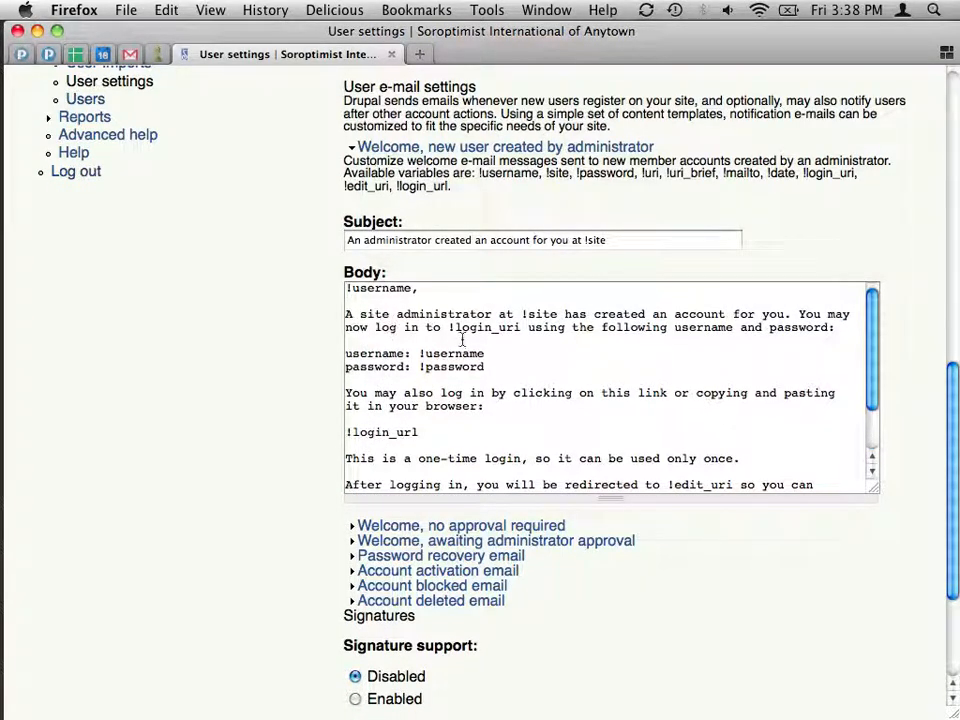
Examine the !login_url, !username and !password variables in the administrator-created welcome e-mail body and collapse the template without editing it
click(346, 432)
drag(346, 432, 425, 432)
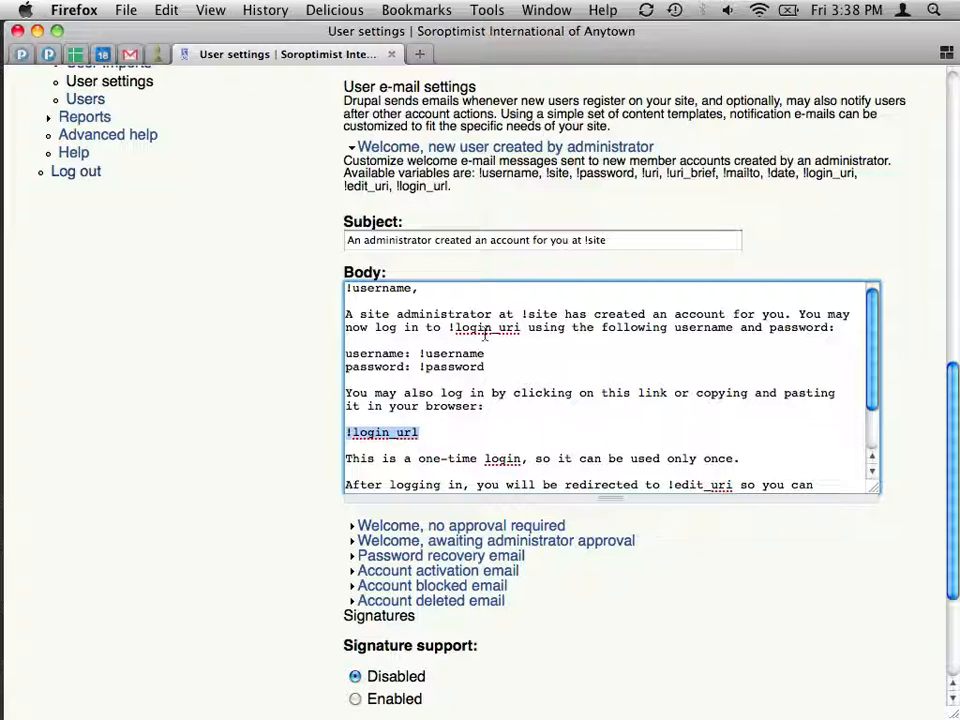
drag(420, 353, 485, 353)
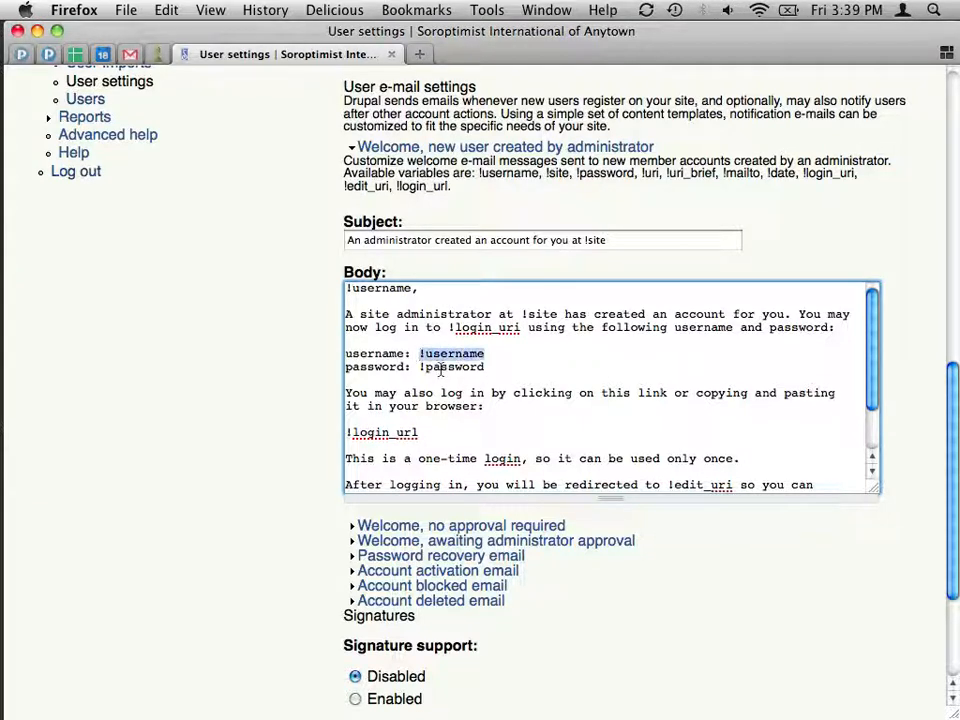
drag(420, 368, 486, 368)
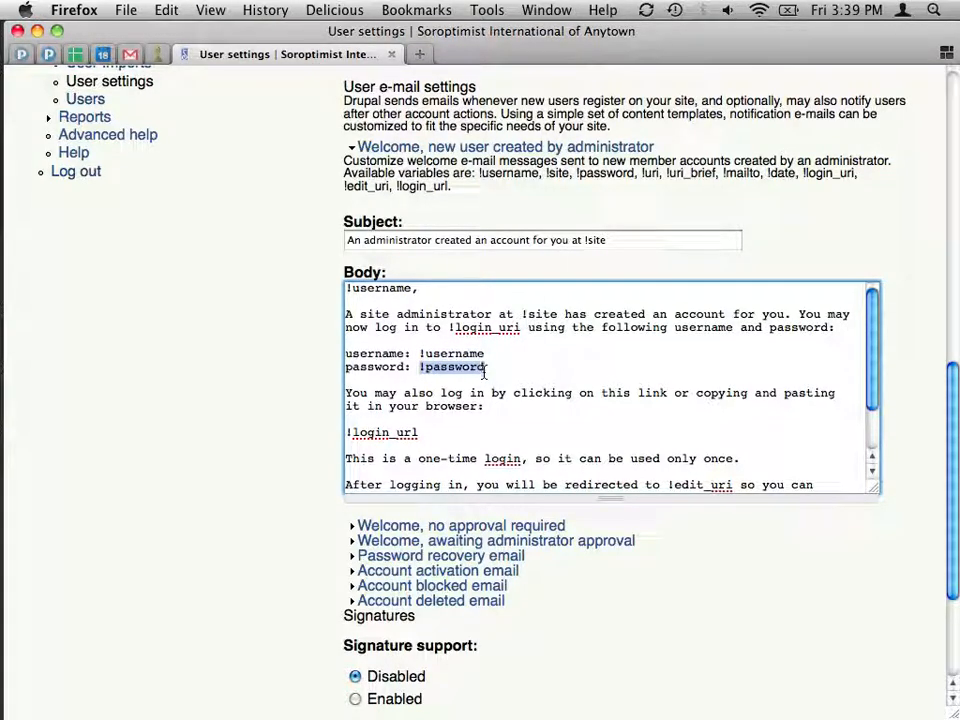
drag(420, 353, 477, 352)
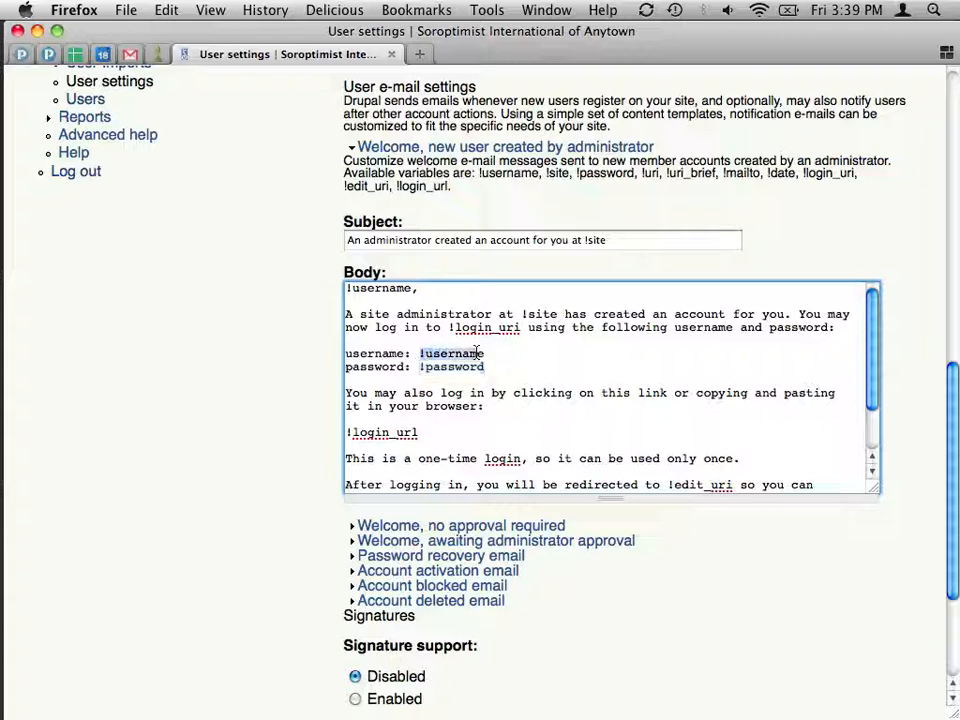
click(528, 353)
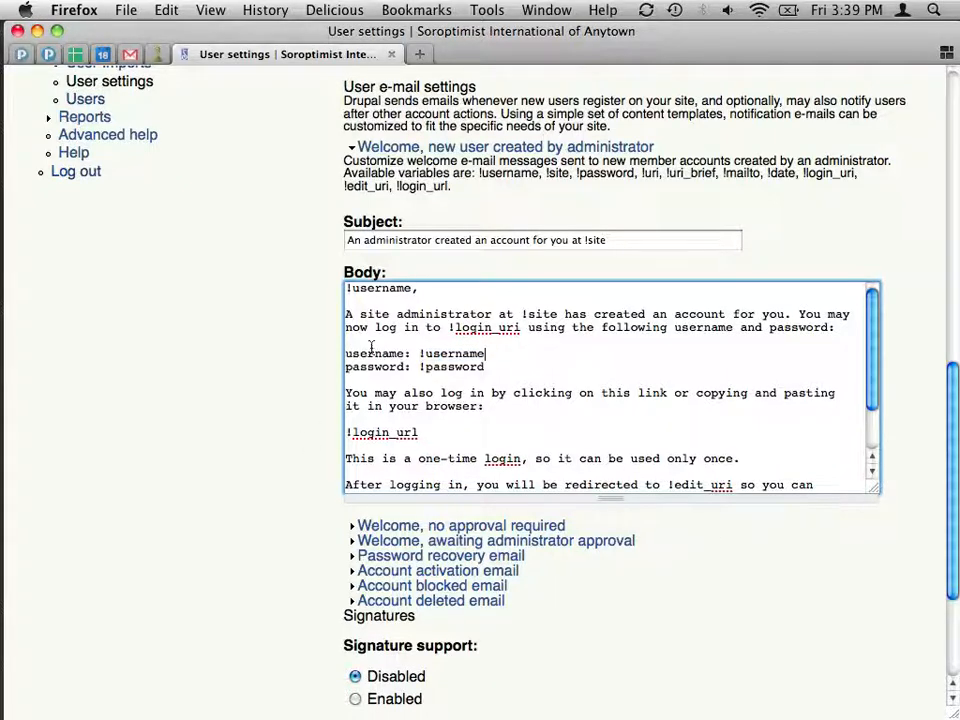
click(452, 148)
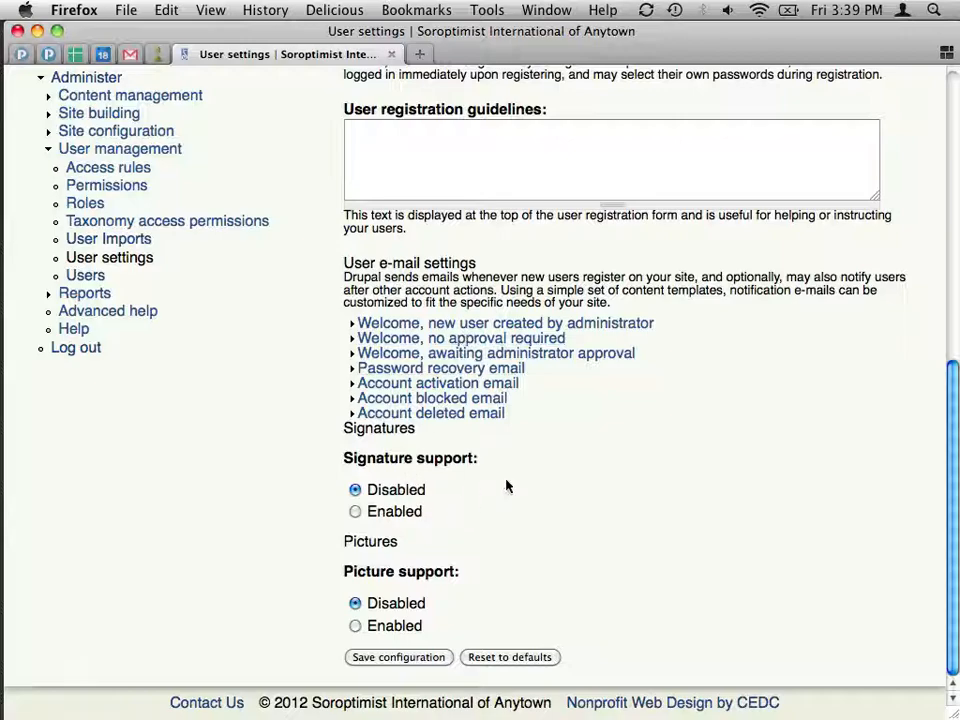
Open the Add user form under user management and bring up its account information fields
scroll(670, 486, up, 5)
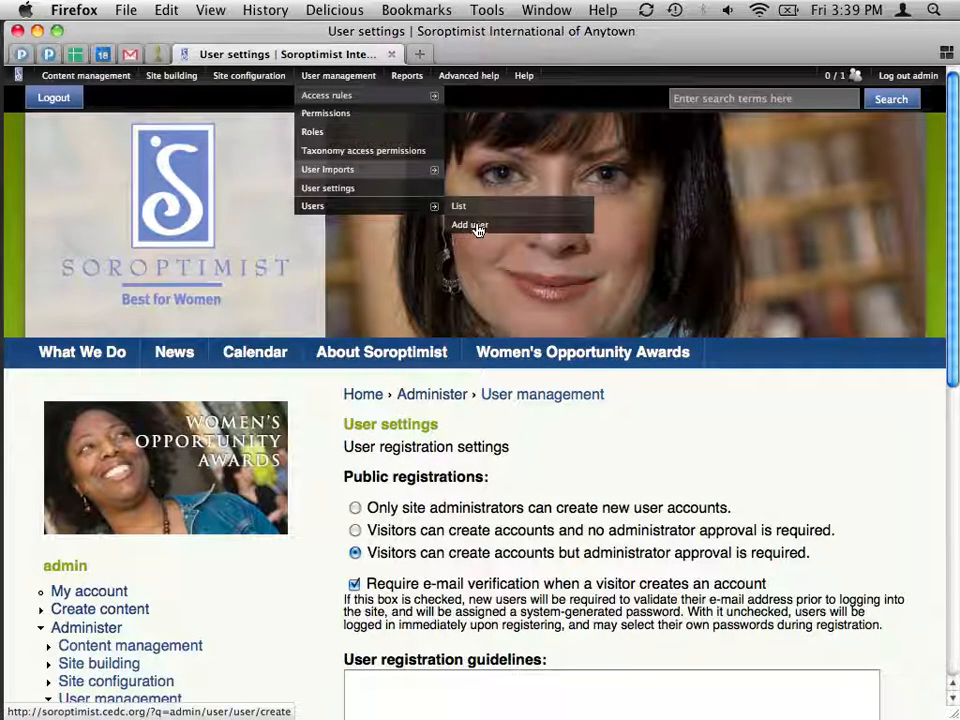
click(478, 226)
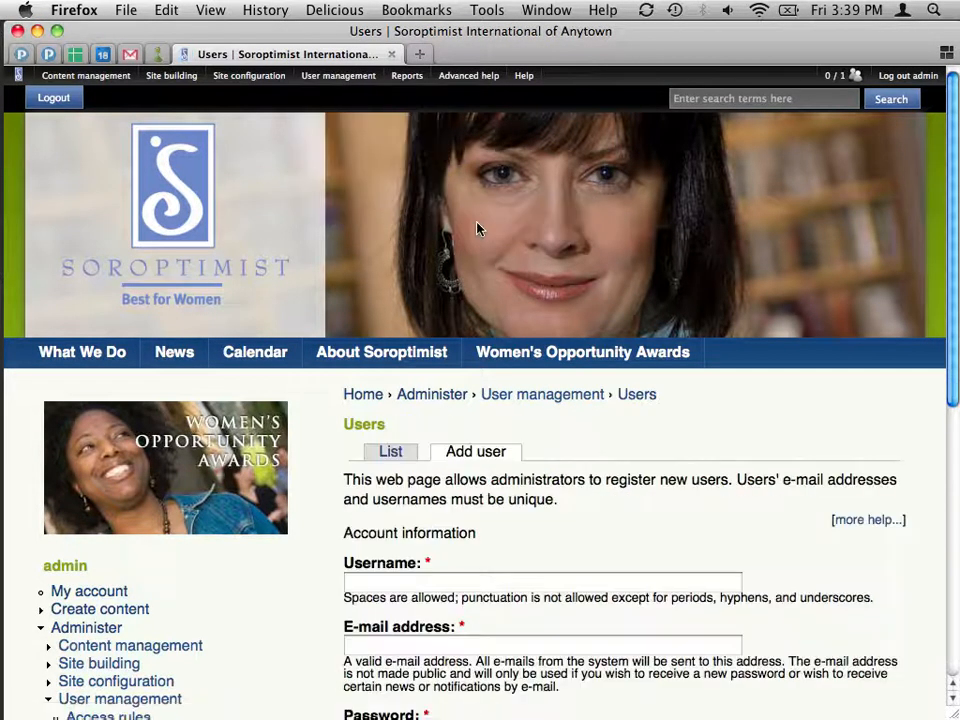
scroll(602, 360, down, 5)
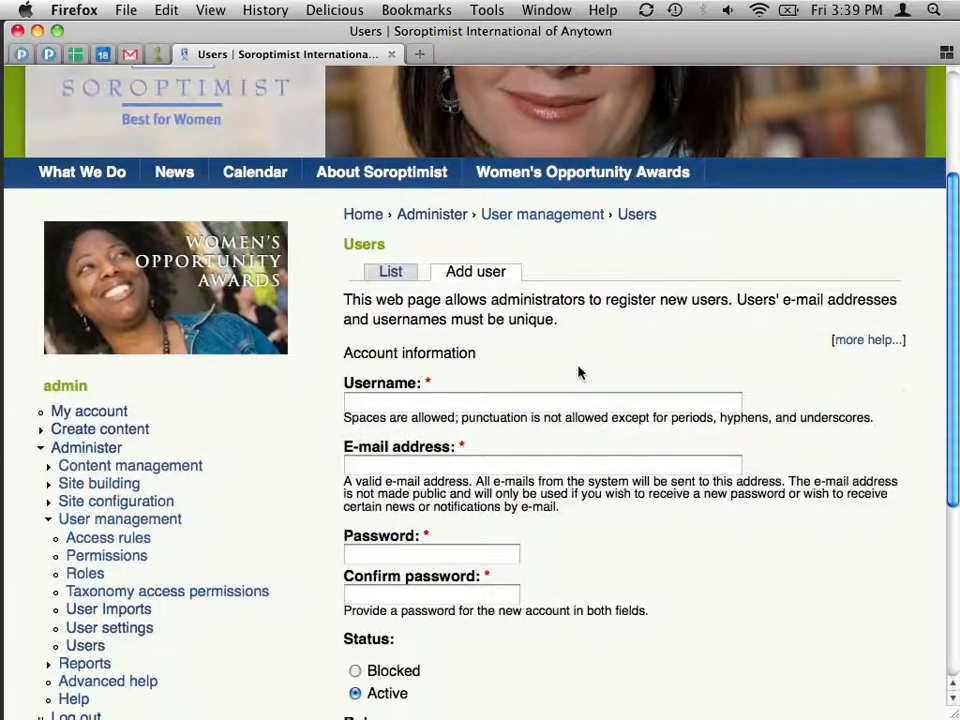
scroll(542, 379, down, 5)
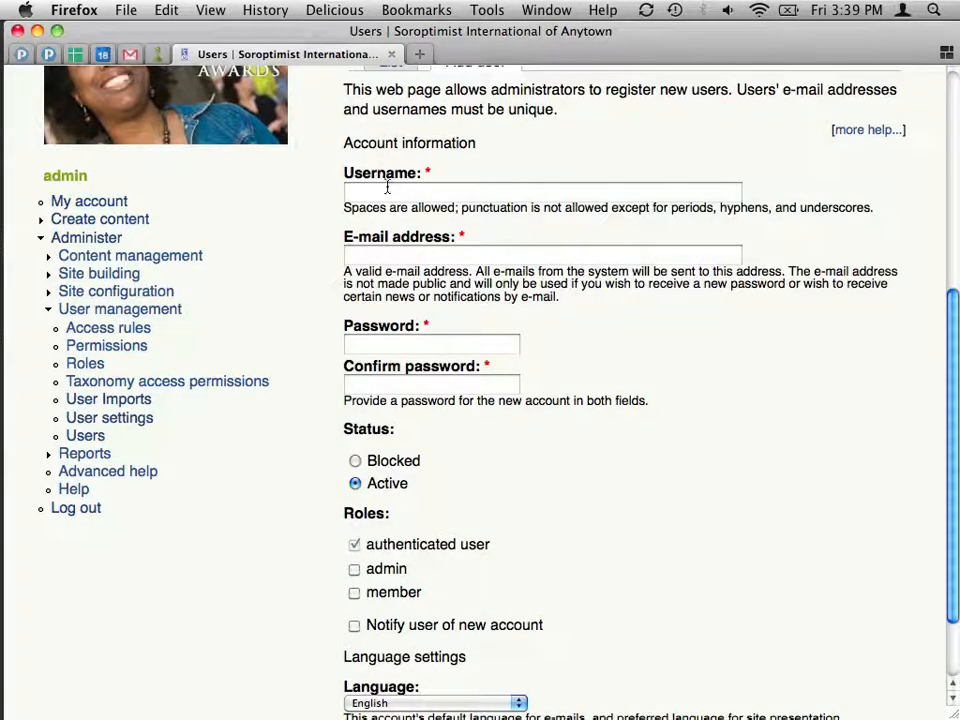
Go through the required username, e-mail address, password and confirm password fields, leaving them empty
click(387, 187)
click(394, 254)
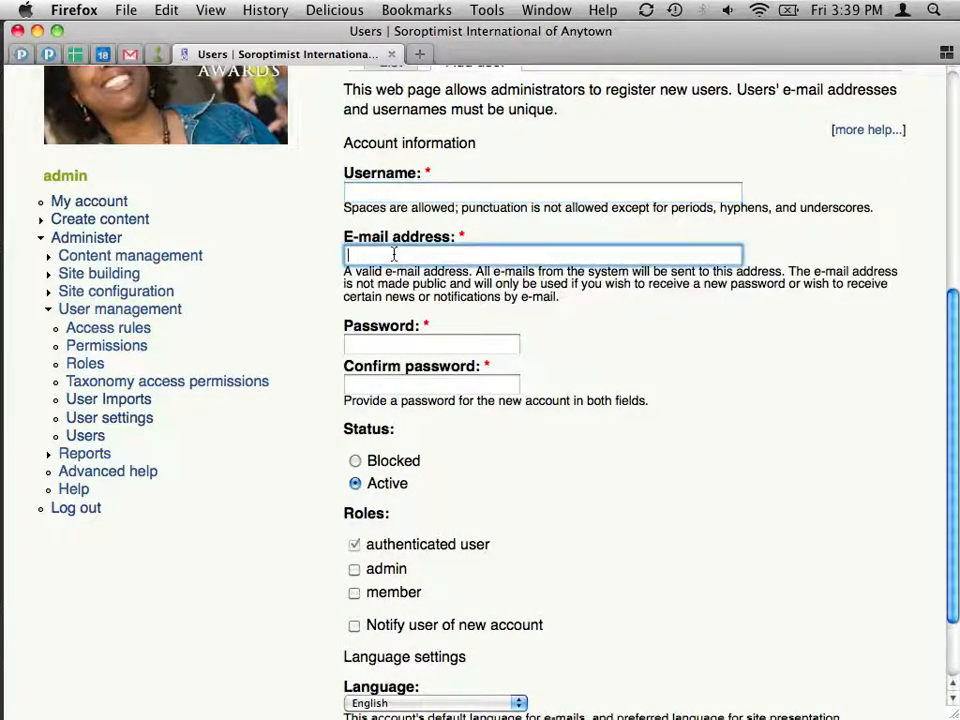
click(394, 345)
click(394, 383)
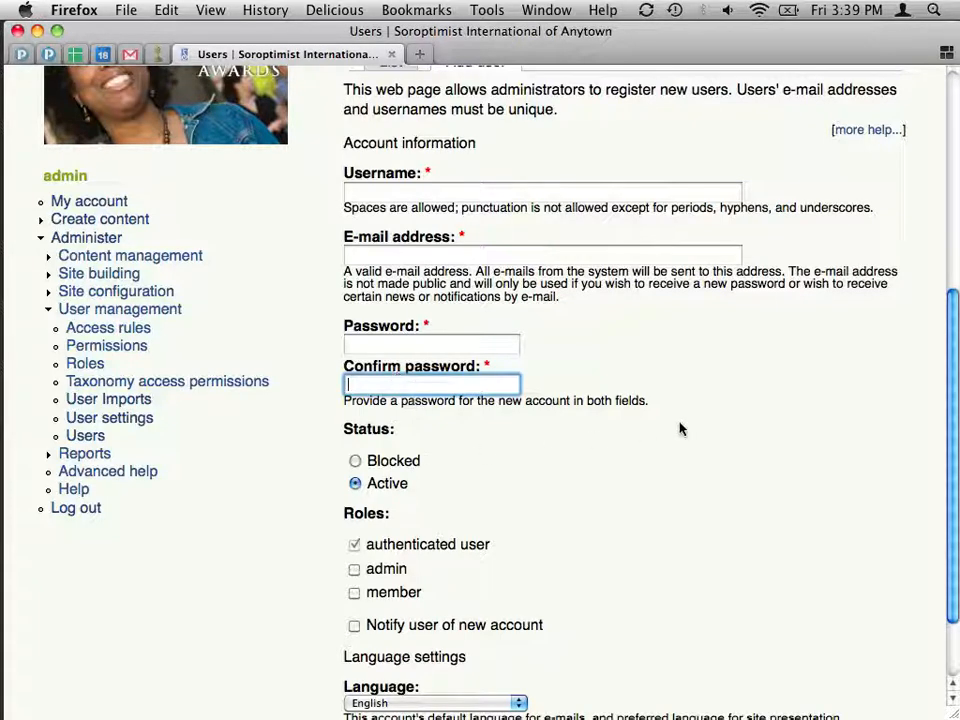
Review the admin role and assign the member role to the new account
scroll(680, 428, down, 3)
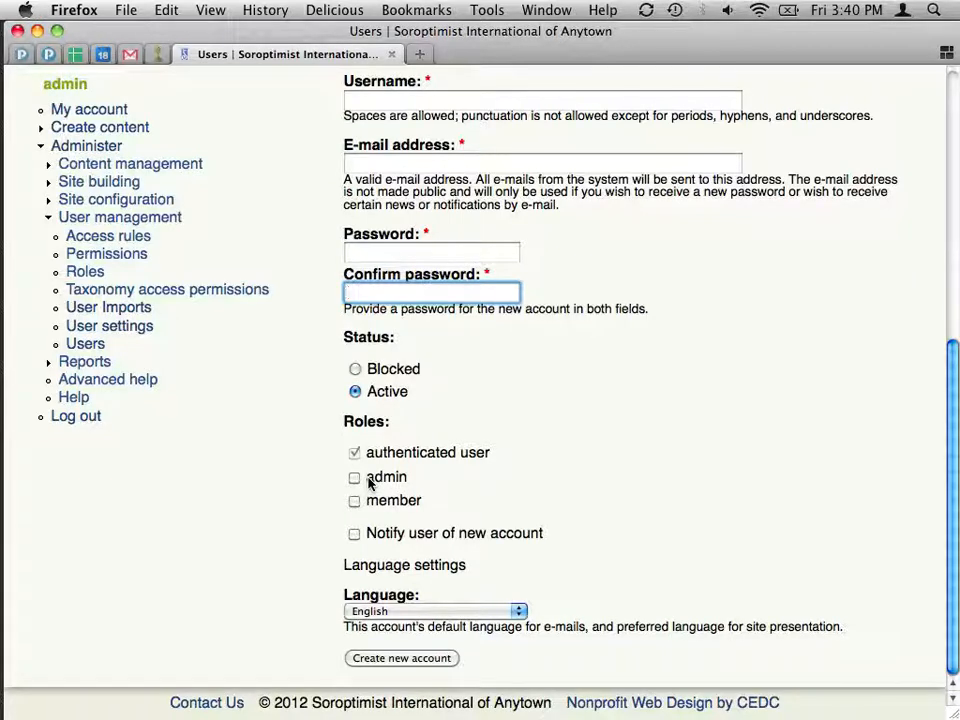
drag(369, 483, 409, 482)
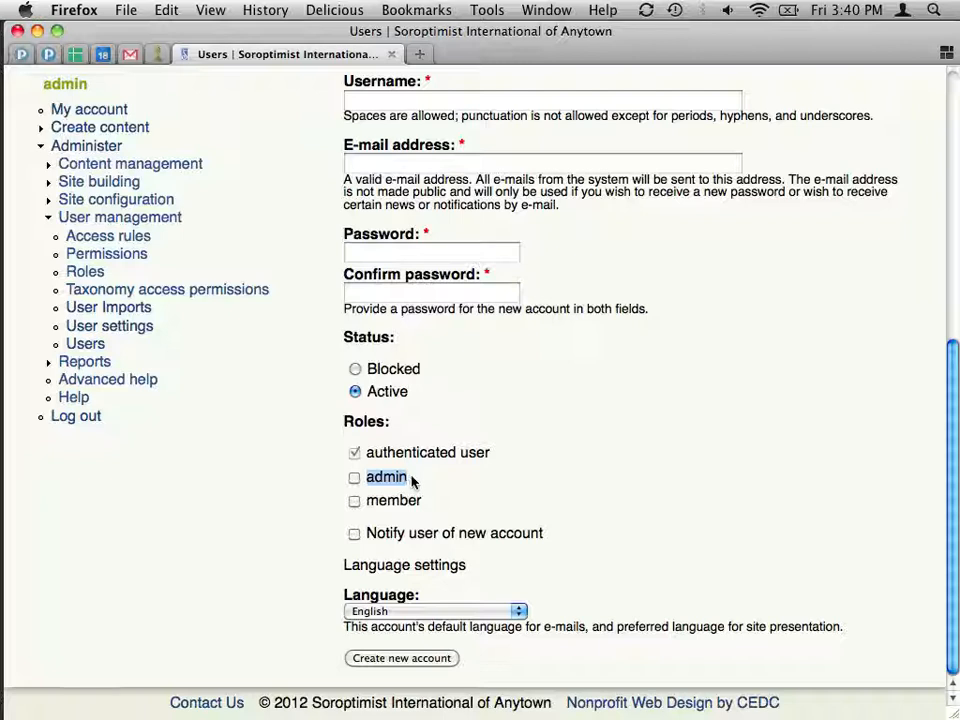
click(367, 505)
drag(367, 503, 428, 508)
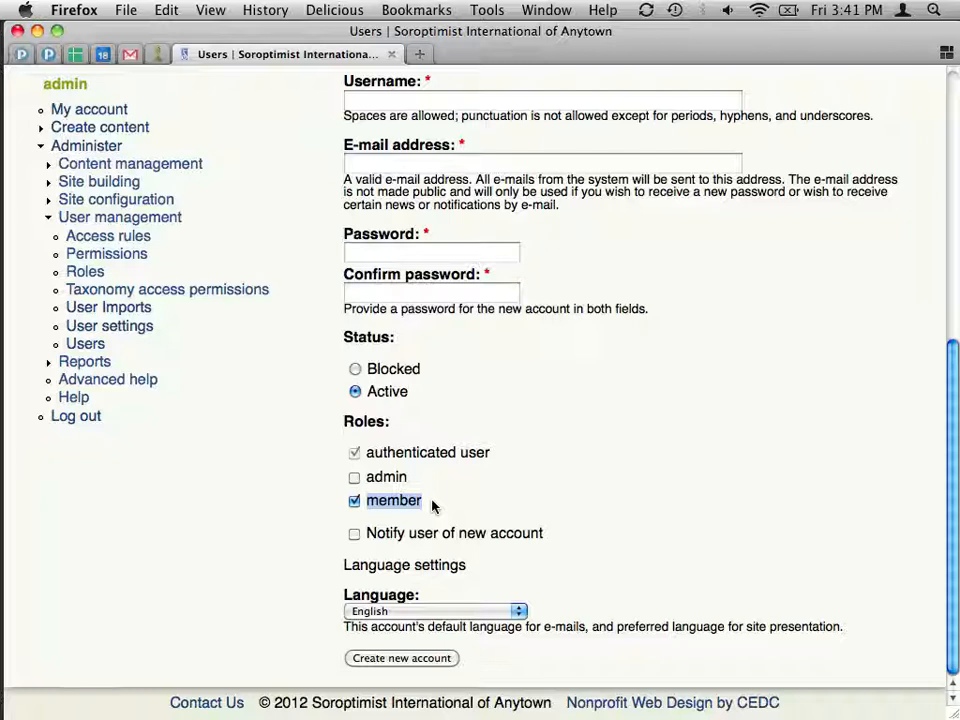
Remove the member role from the new account and enable notifying the user of the new account
click(355, 501)
click(355, 534)
Switch to Thunderbird, enlarge the window and examine how the username and site name are filled in within the administrator-created account e-mail
key(super+Tab)
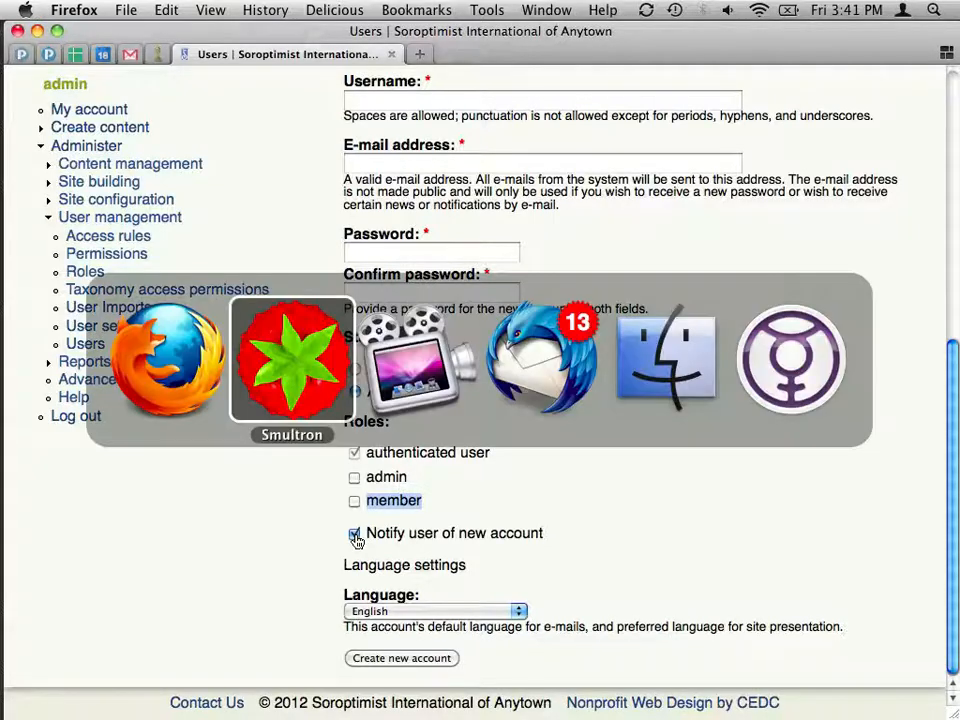
key(super+Tab)
key(super+Tab)
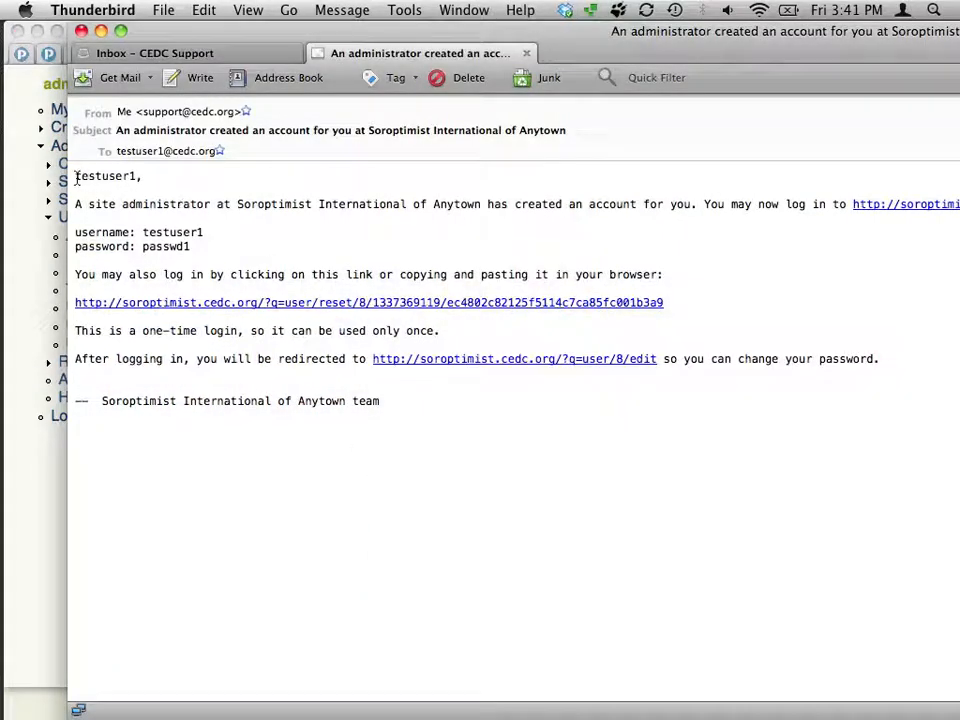
drag(75, 175, 138, 175)
click(167, 174)
drag(481, 204, 237, 204)
click(275, 204)
click(121, 31)
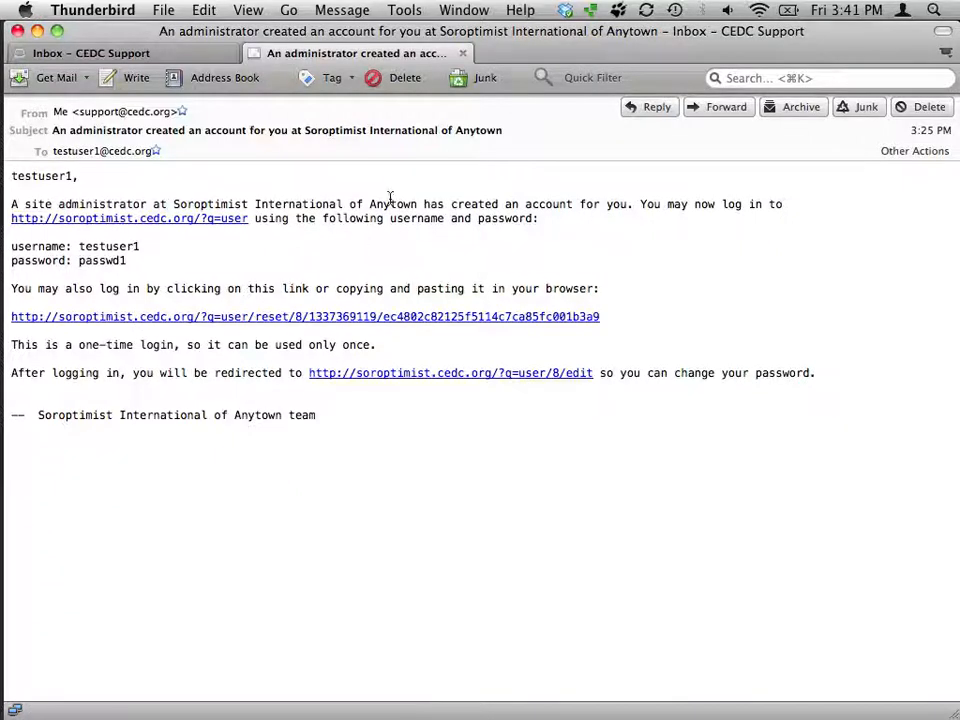
mouse_move(12, 201)
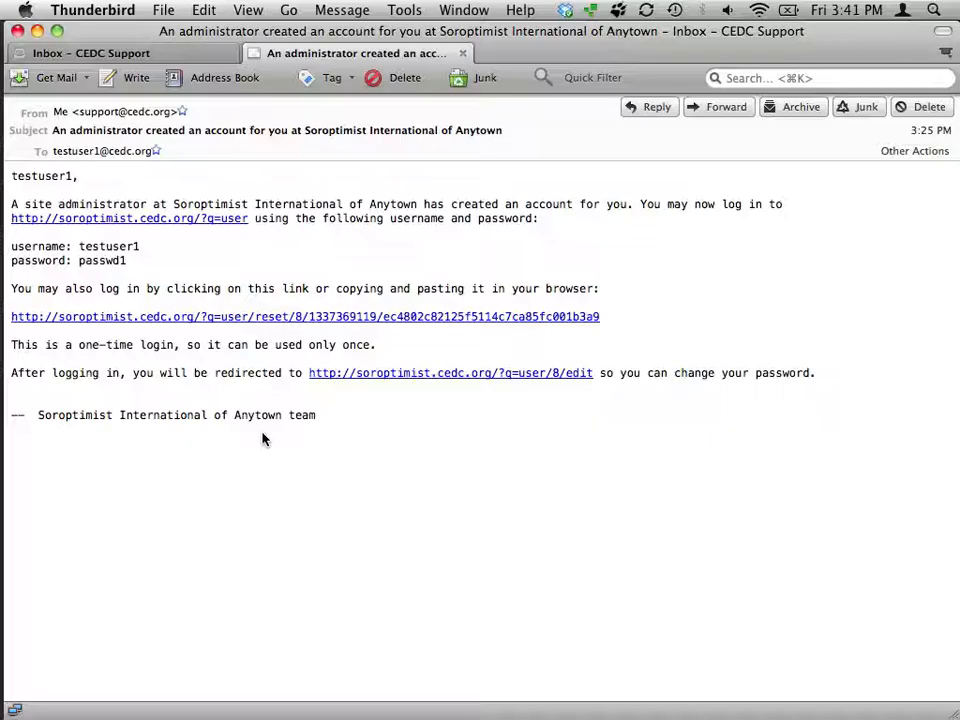
Return to Firefox and look over the whole Add user form, from the account information to the notification option
key(super+Tab)
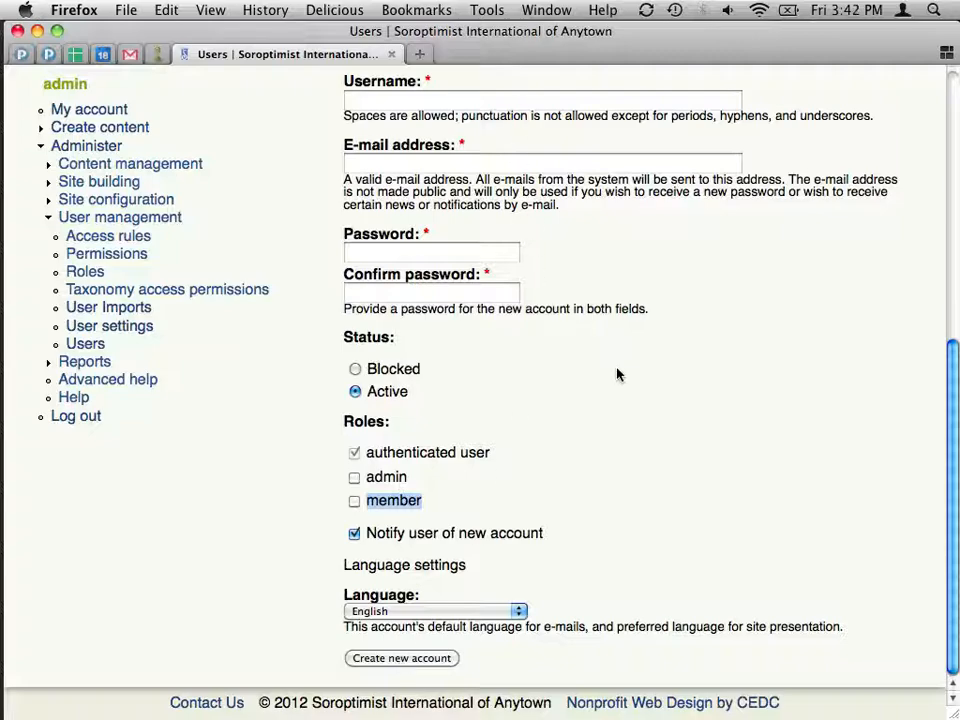
scroll(617, 375, up, 10)
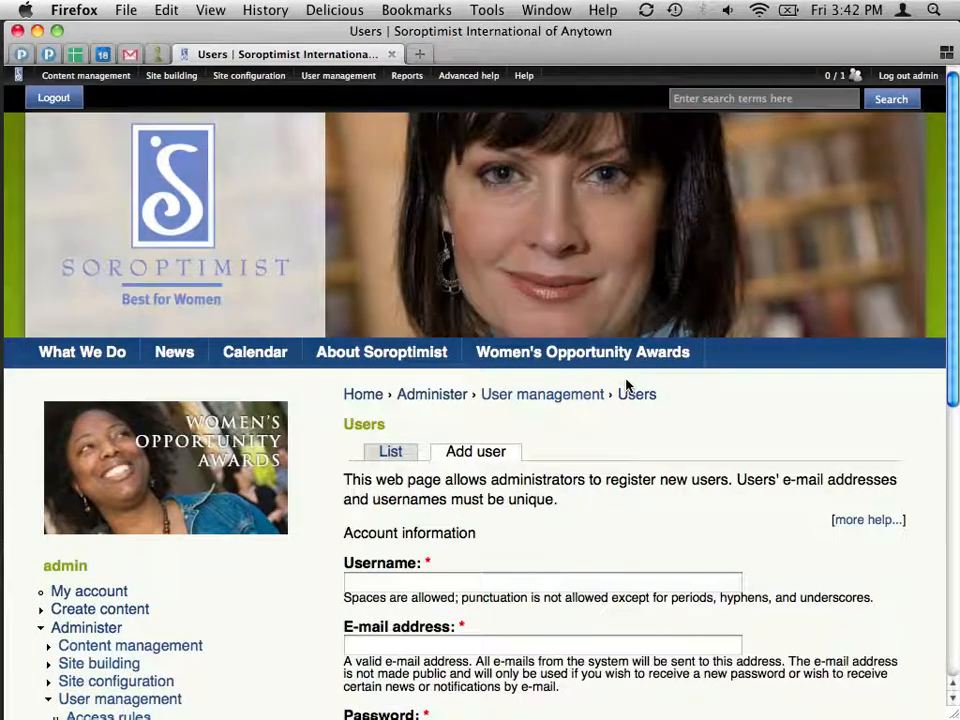
scroll(536, 458, down, 2)
scroll(536, 458, down, 5)
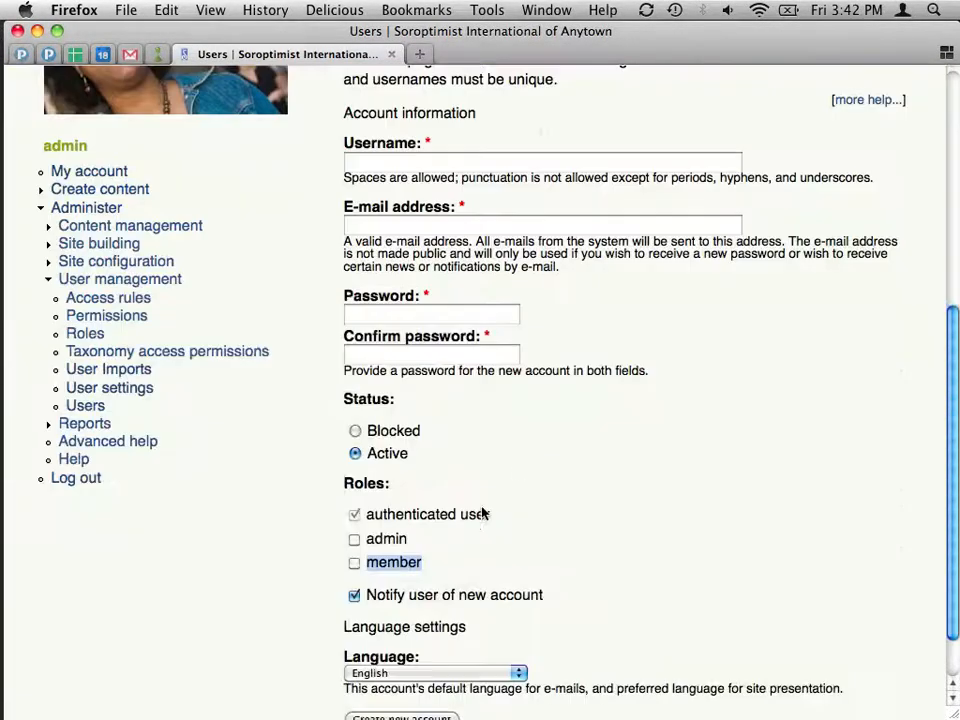
scroll(579, 433, up, 7)
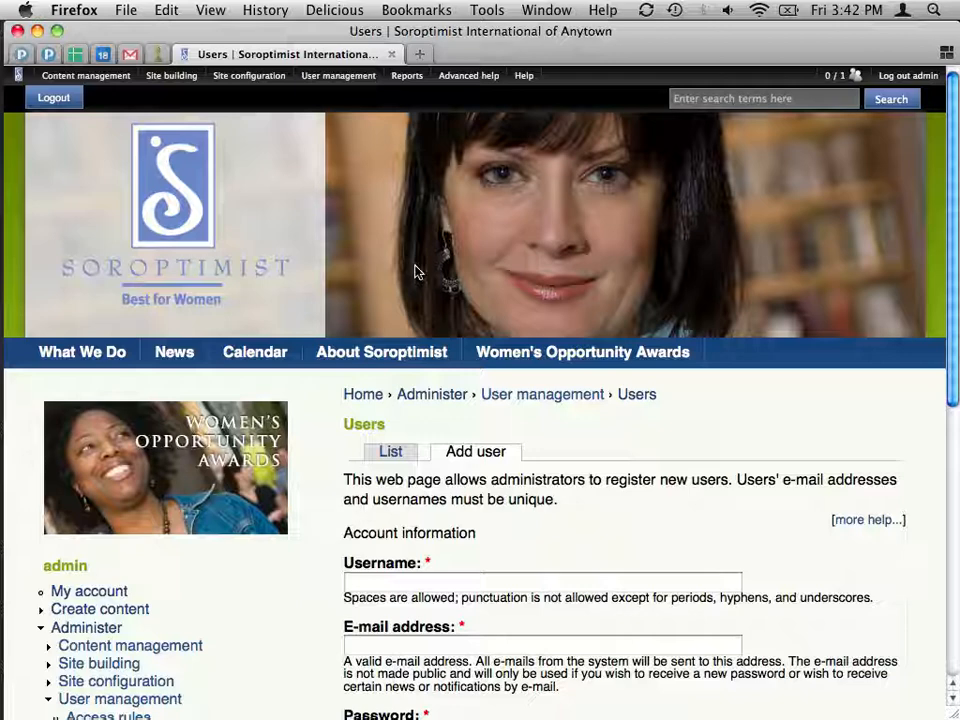
Switch to Smultron and examine the Username, Email, Password header line and the user rows in users-list.csv
key(super+Tab)
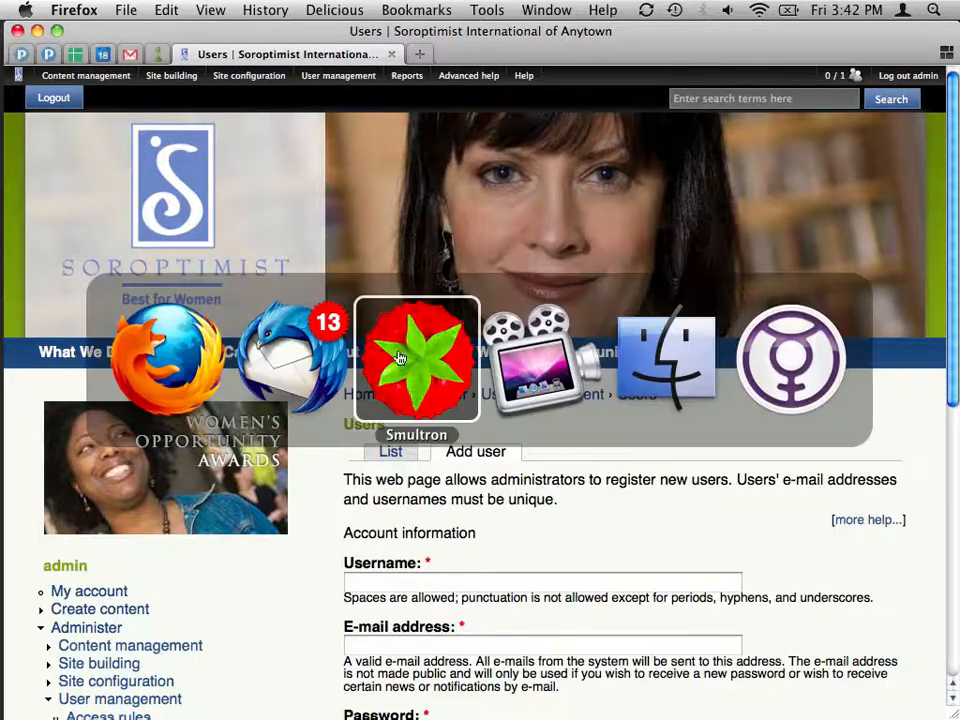
click(312, 100)
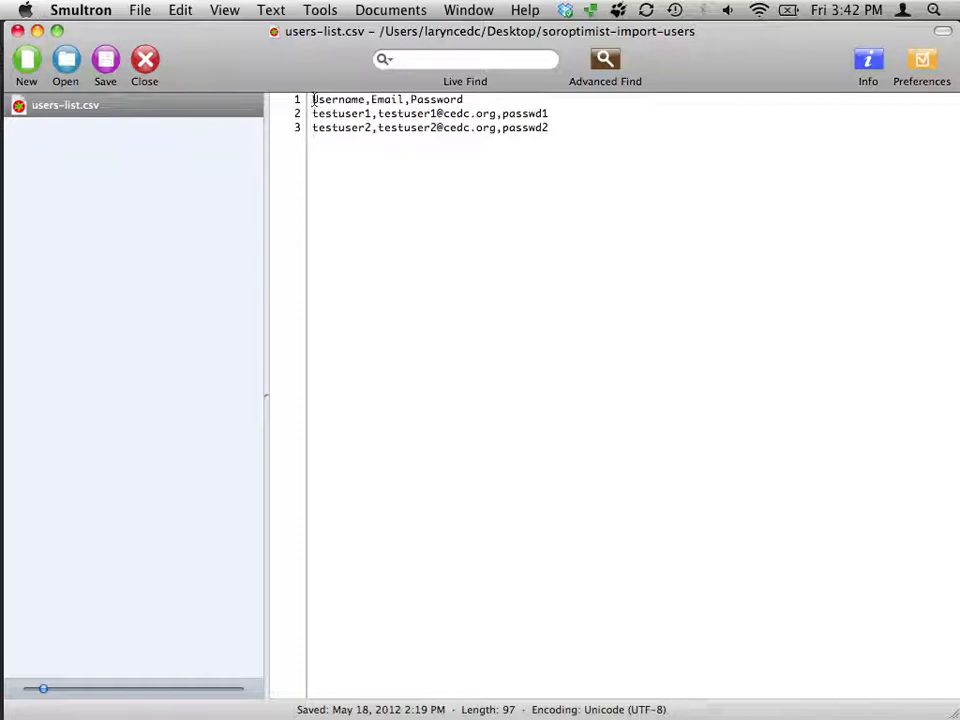
drag(312, 100, 584, 148)
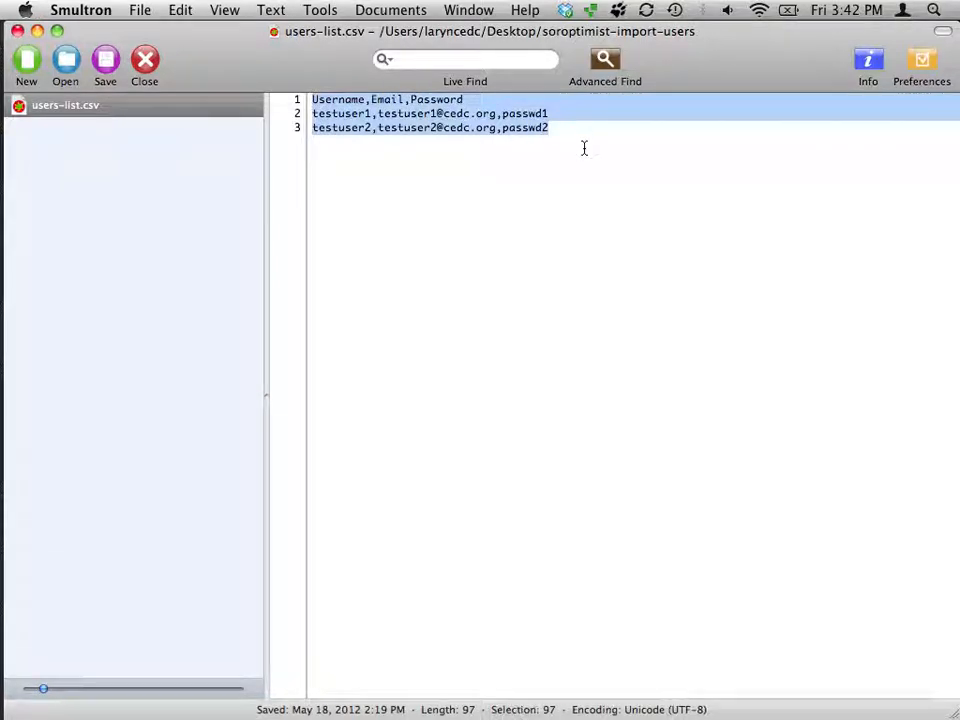
click(503, 113)
drag(312, 100, 328, 195)
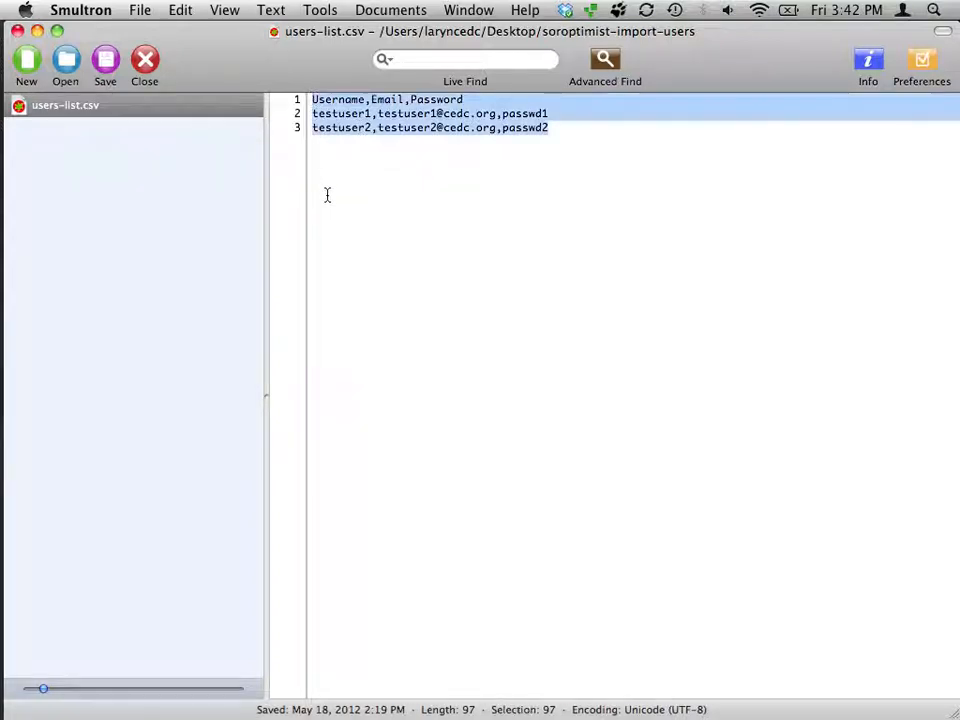
click(324, 100)
drag(311, 100, 466, 99)
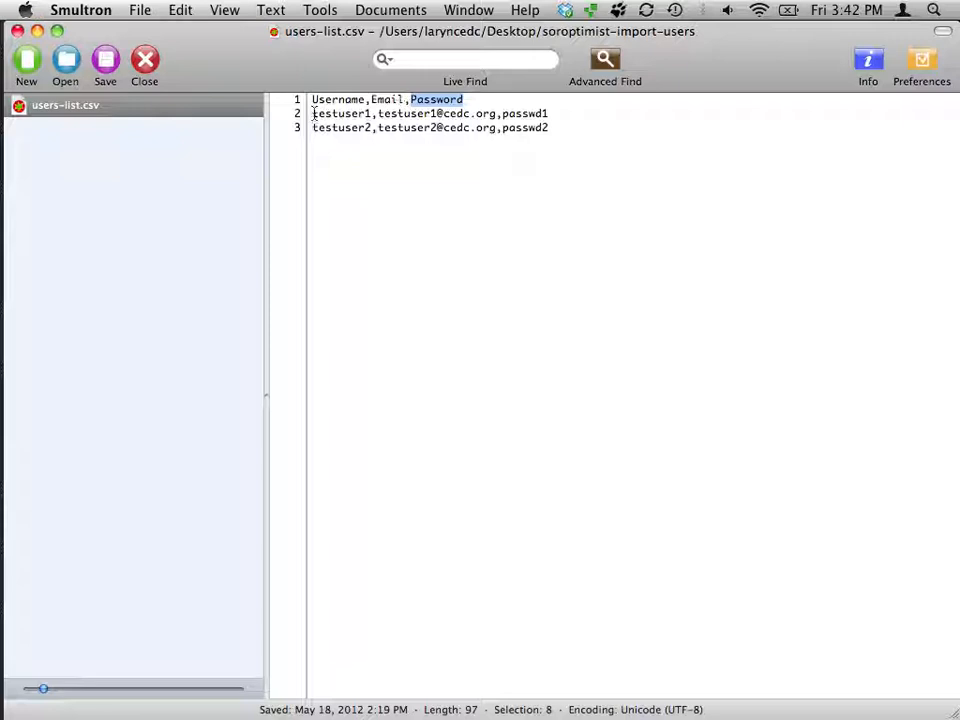
drag(313, 100, 468, 99)
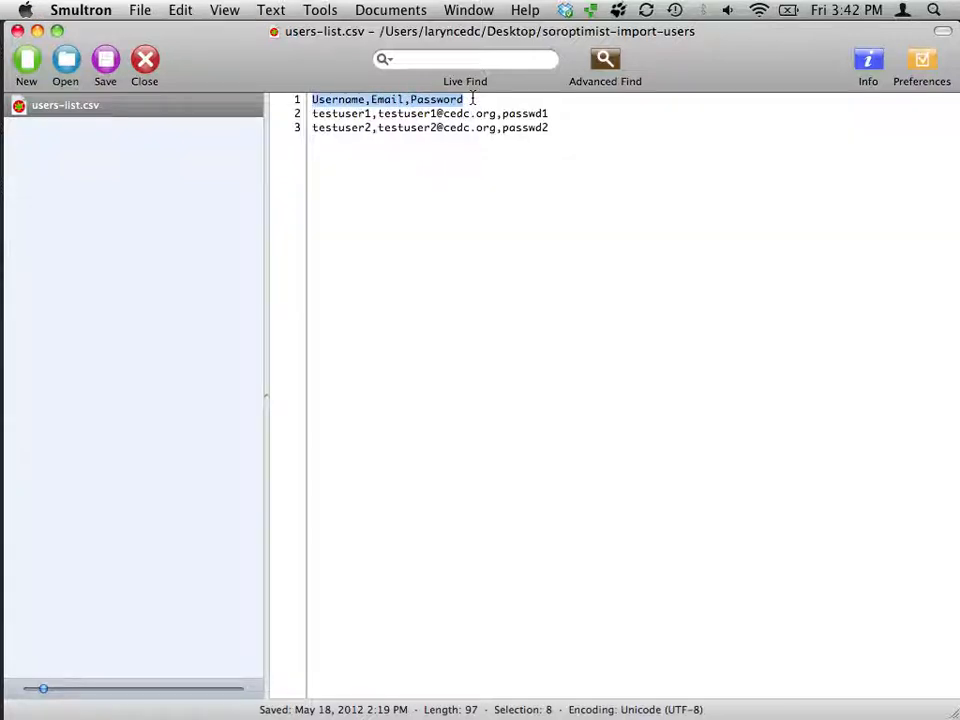
click(316, 120)
drag(316, 120, 363, 170)
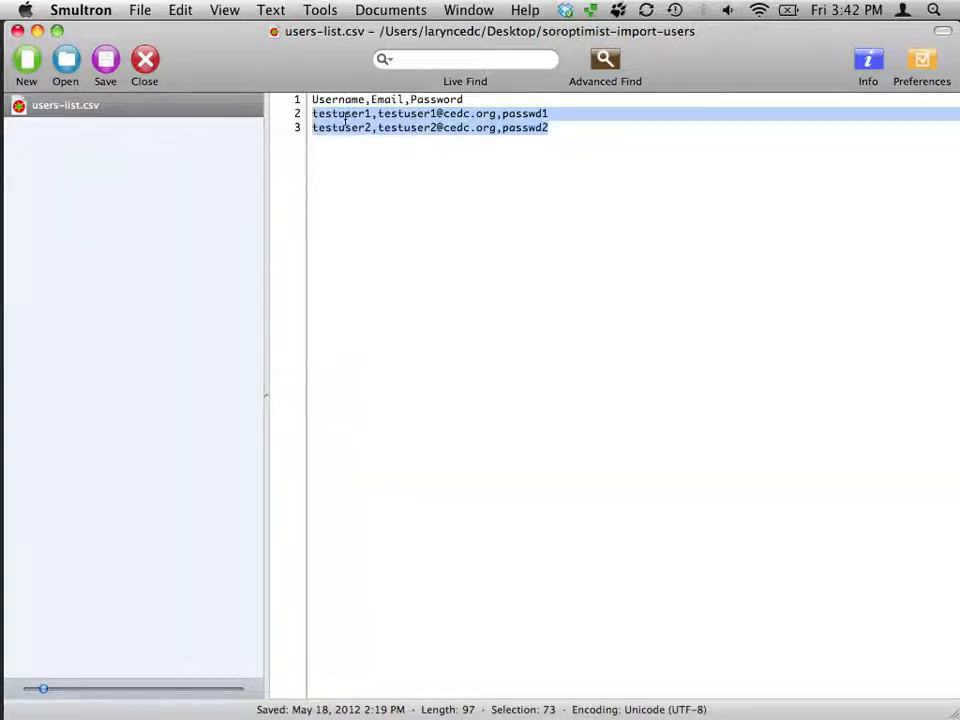
click(424, 139)
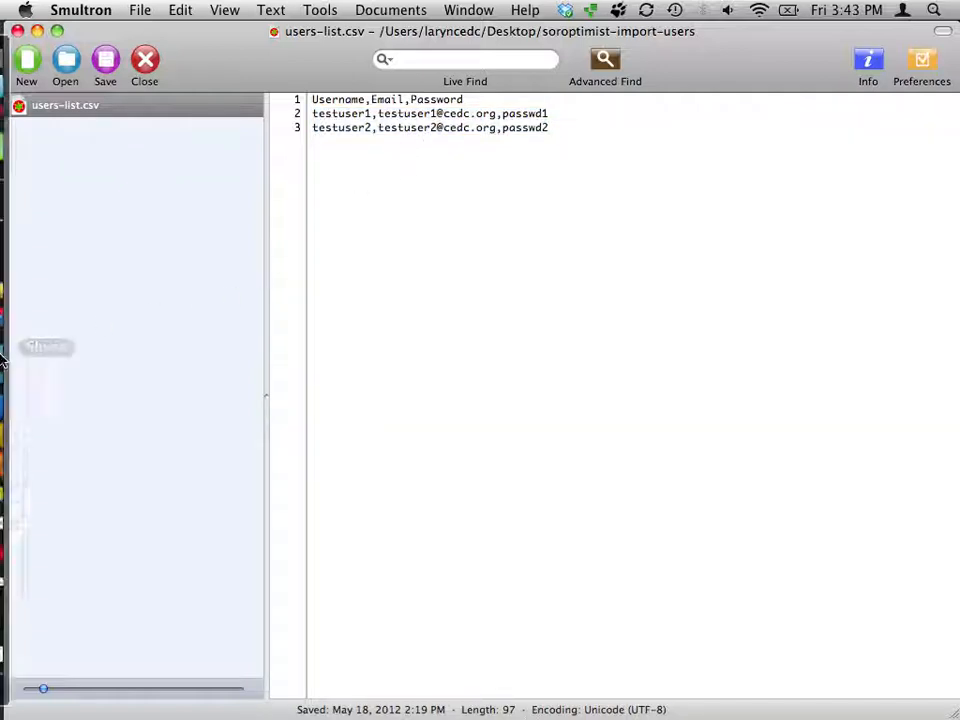
Switch back to Firefox and open the Import page of User Imports under user management
click(20, 287)
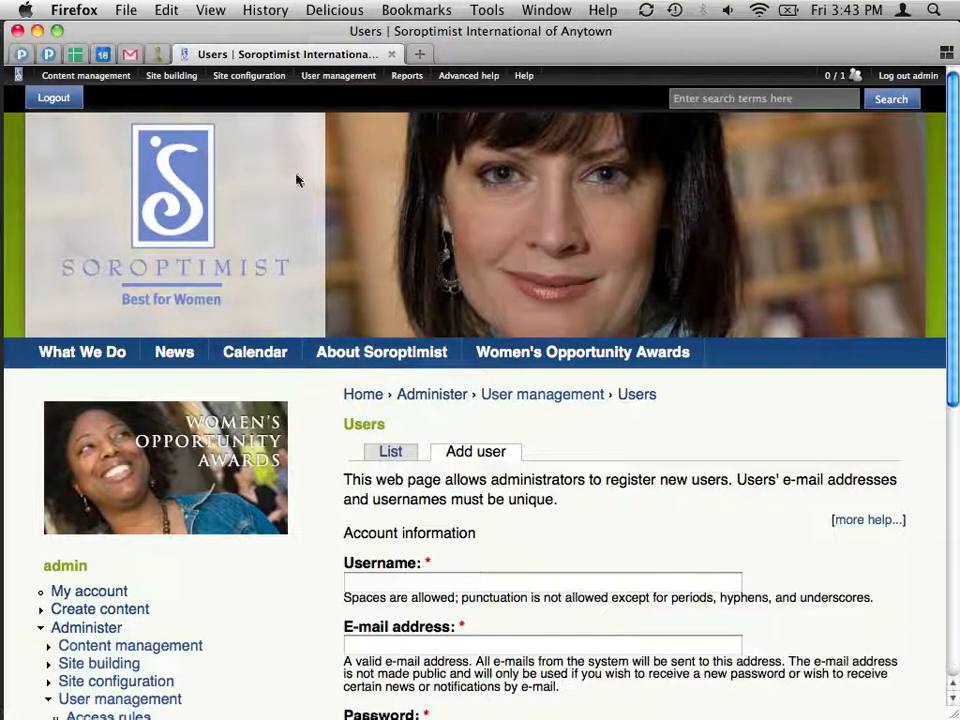
mouse_move(338, 76)
mouse_move(436, 169)
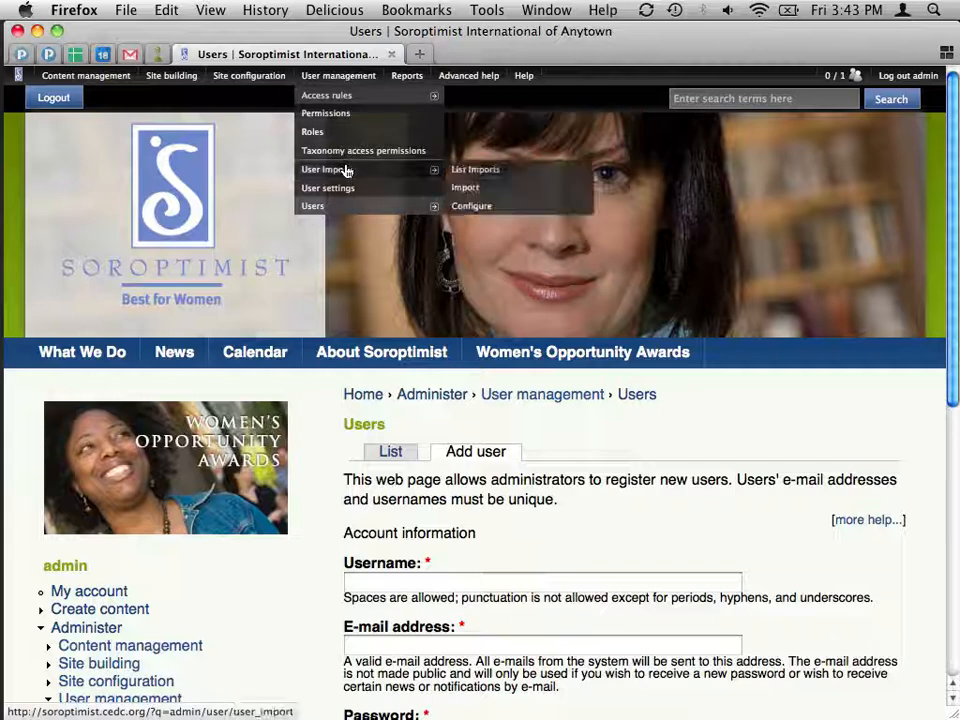
click(467, 190)
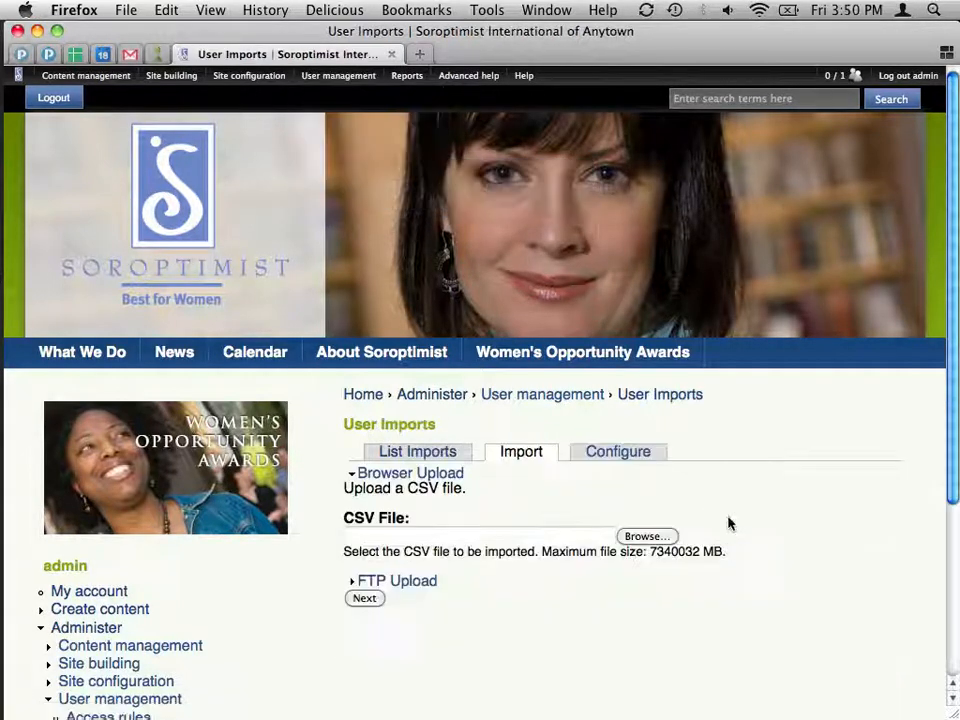
Upload users-list.csv from the soroptimist-import-users folder as the CSV file and continue to the field matching
scroll(729, 523, down, 2)
click(660, 447)
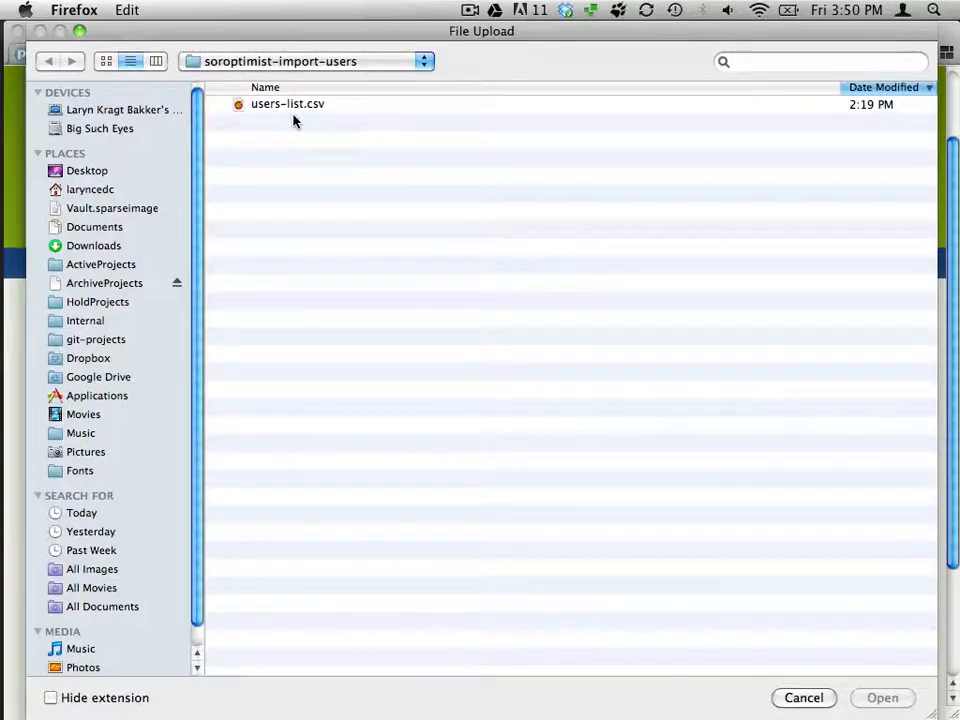
double_click(285, 105)
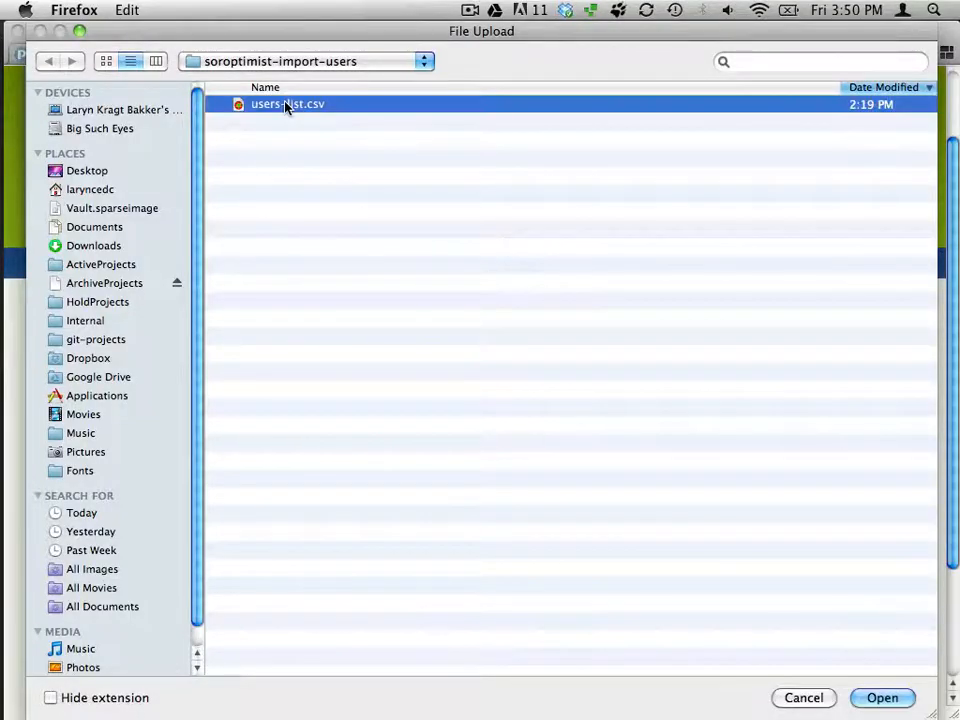
click(366, 508)
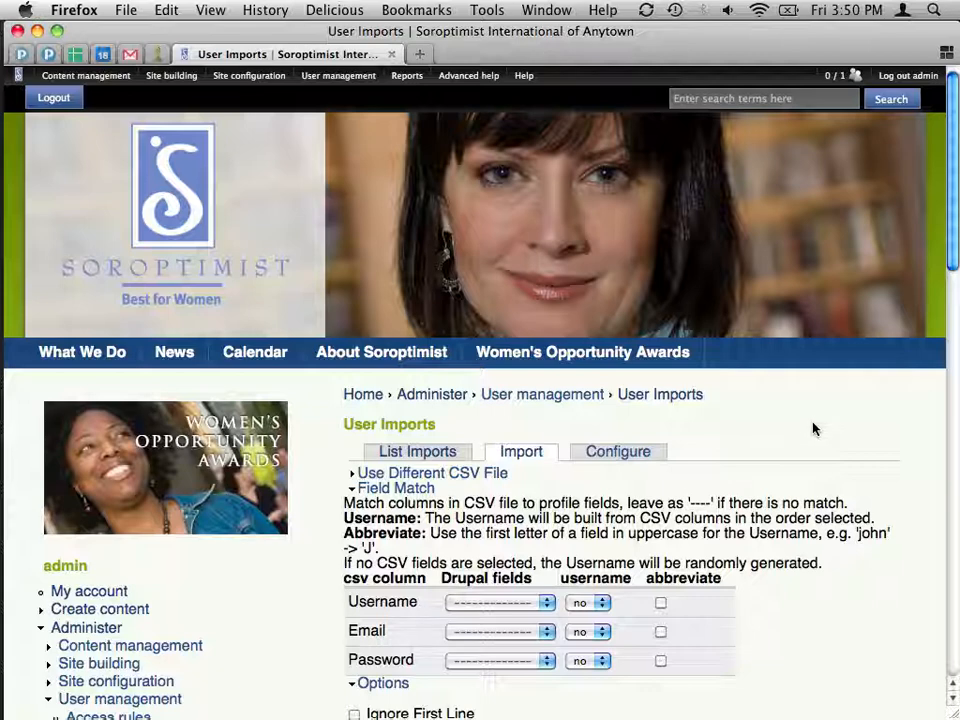
Set the username order of the Username CSV column to 1 in the field match table
scroll(343, 565, down, 3)
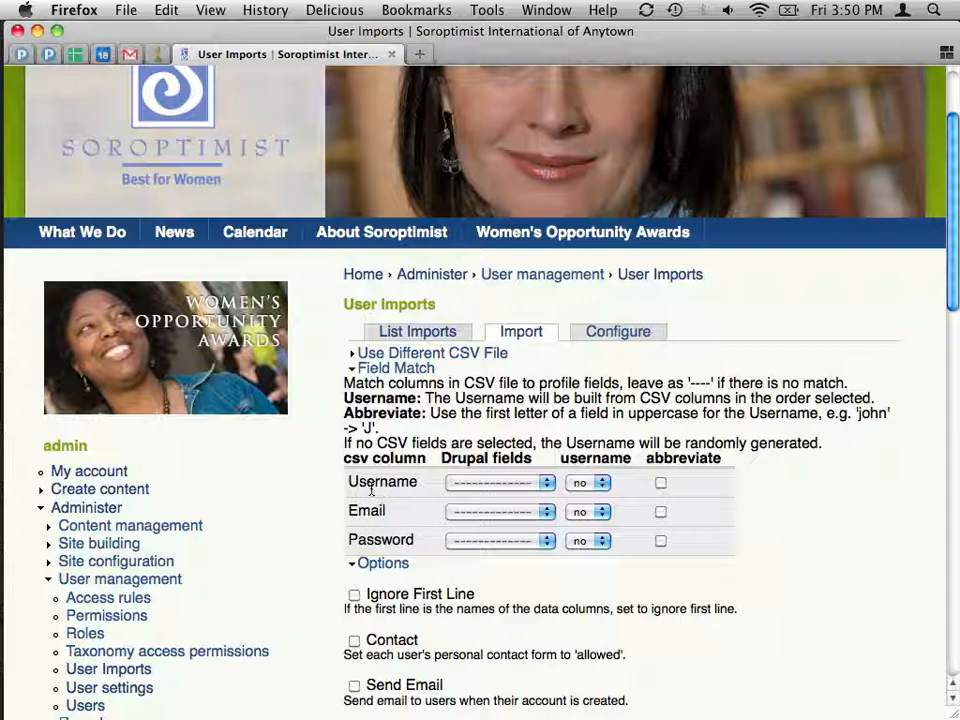
drag(350, 482, 416, 482)
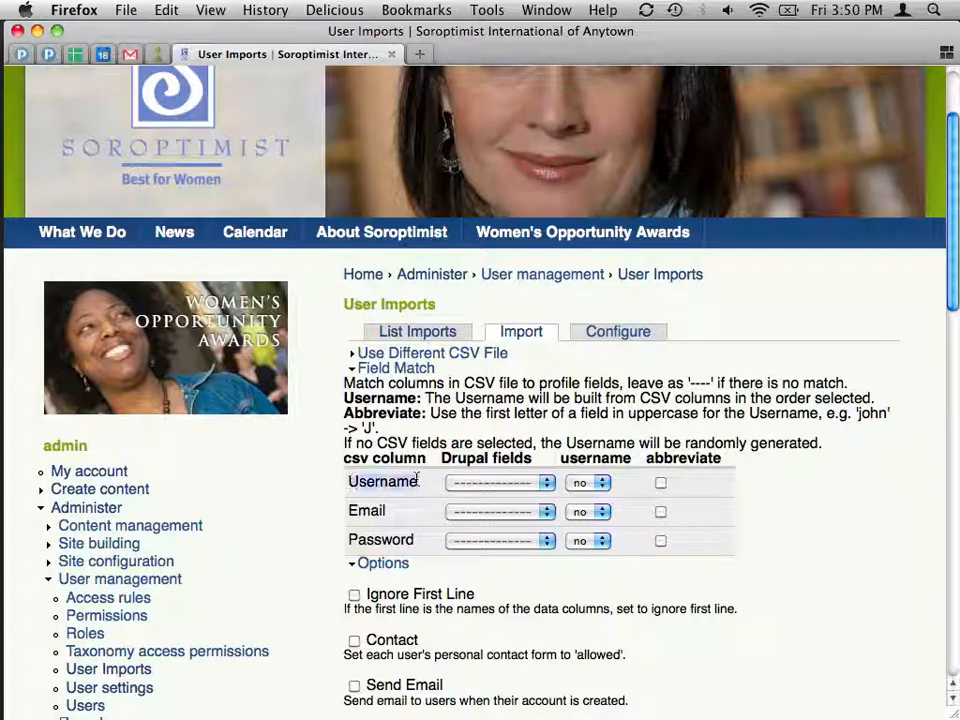
click(415, 482)
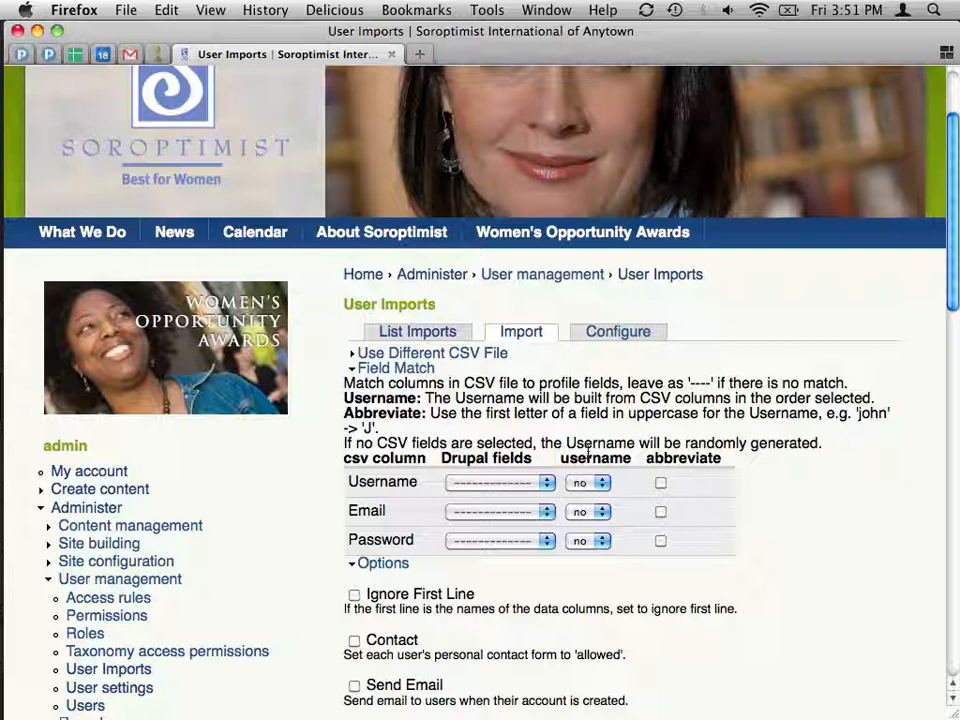
click(588, 482)
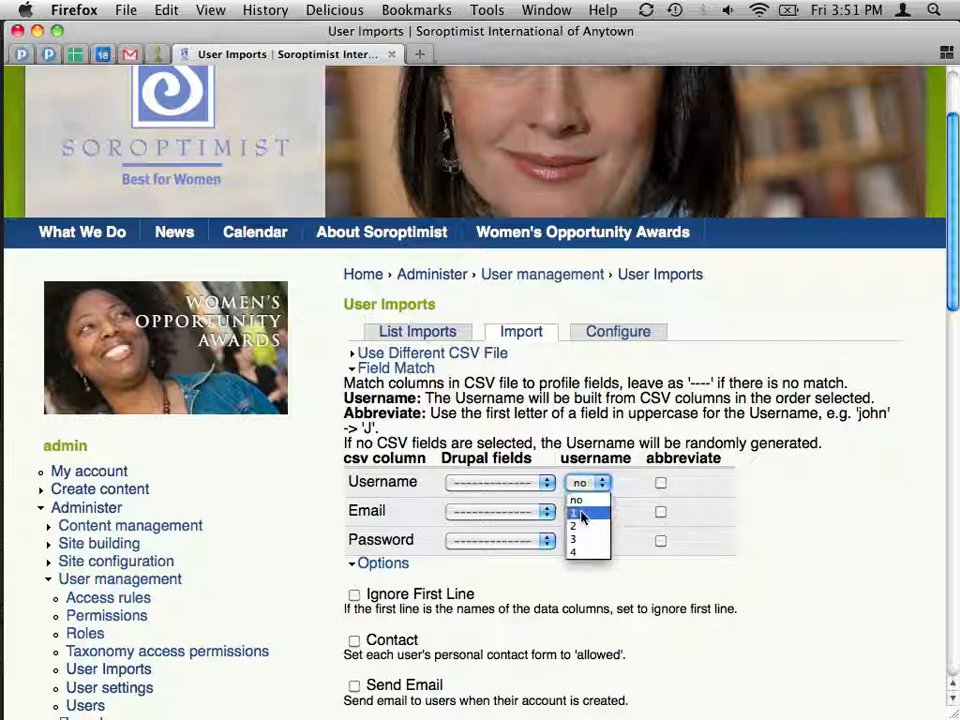
click(583, 514)
Try username order 2 for the Username CSV column and return it to 1
click(588, 483)
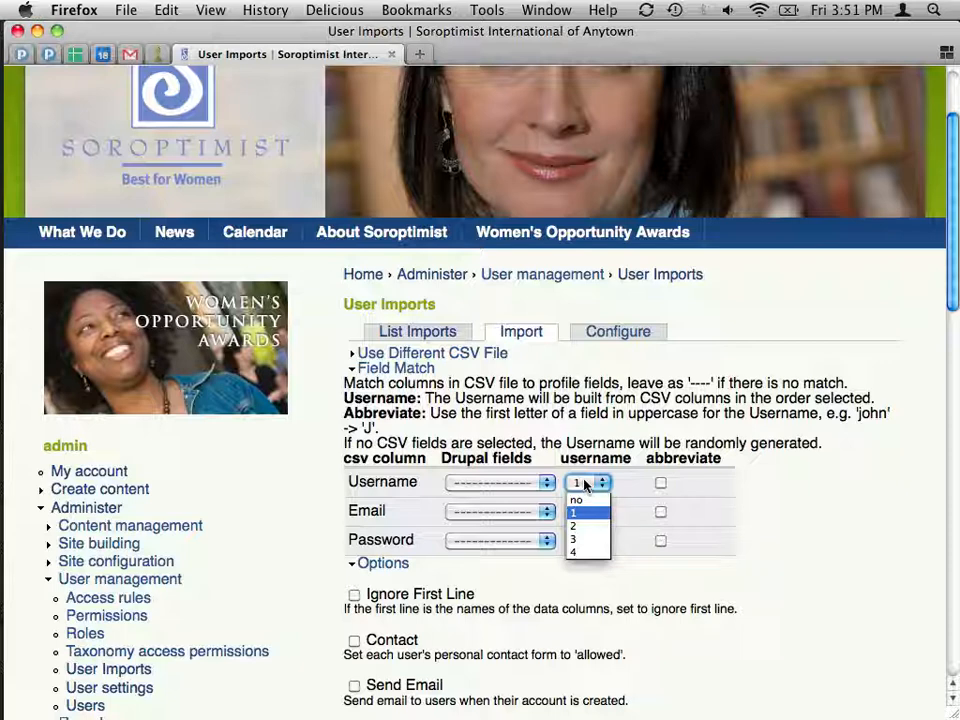
click(586, 485)
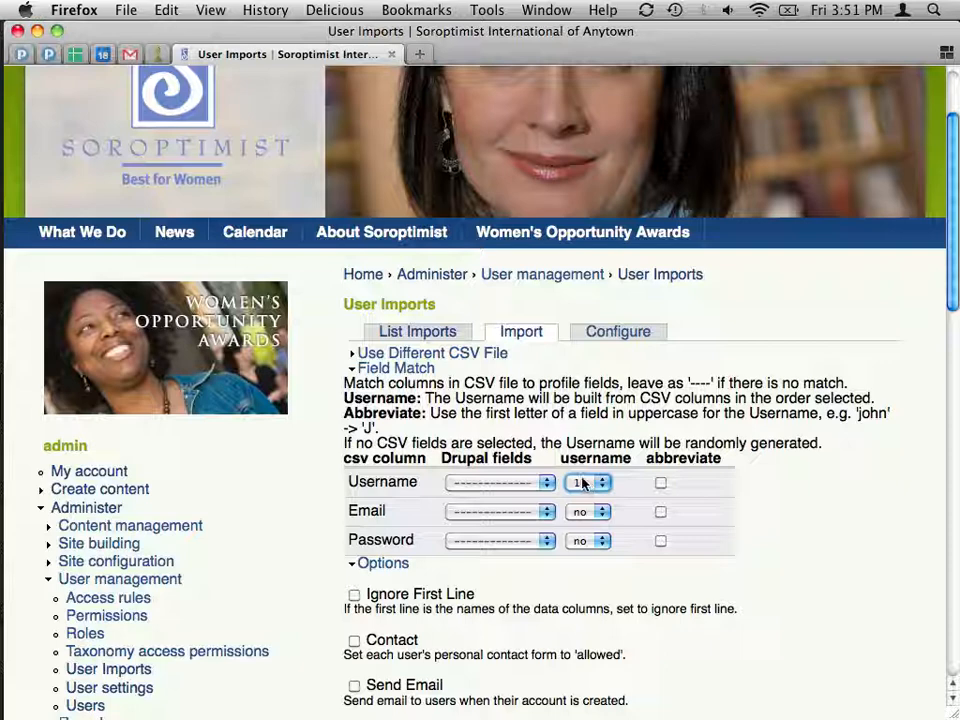
click(586, 483)
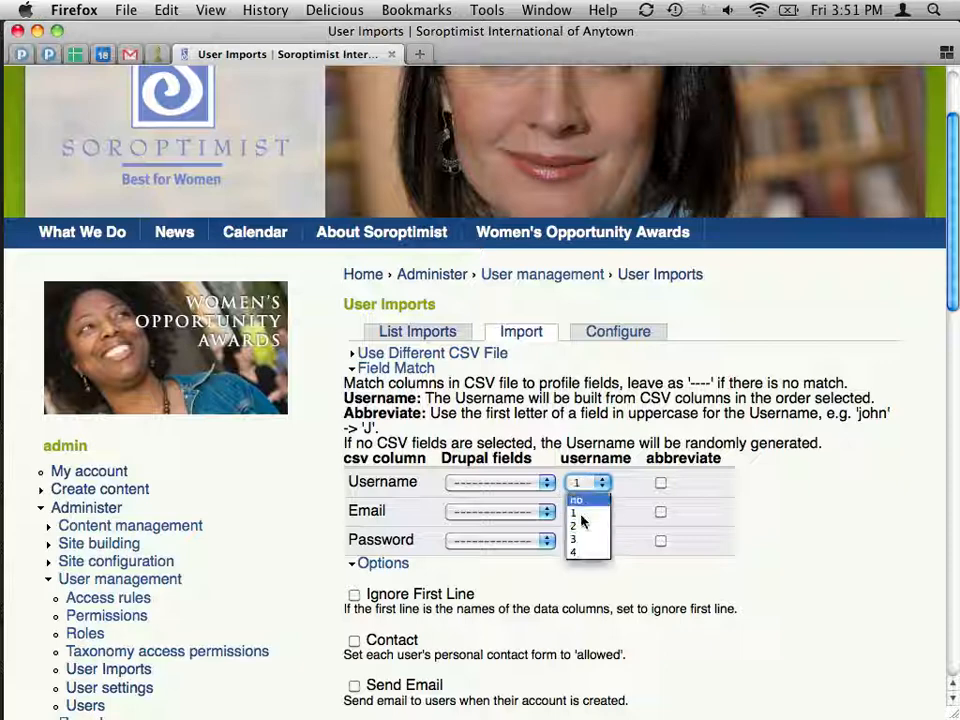
click(582, 525)
click(586, 484)
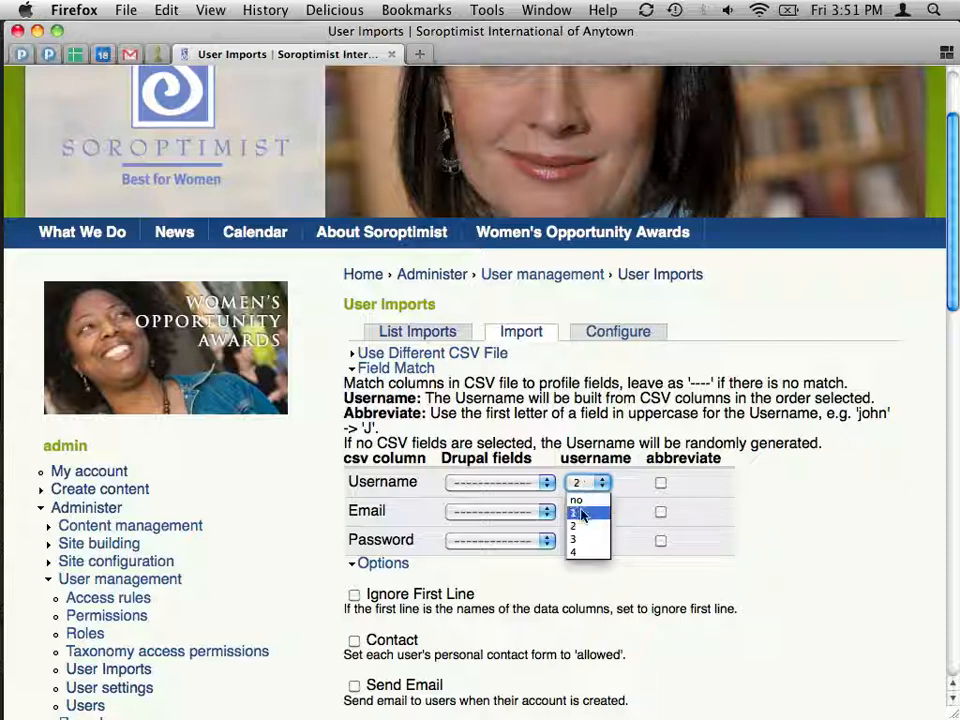
click(580, 513)
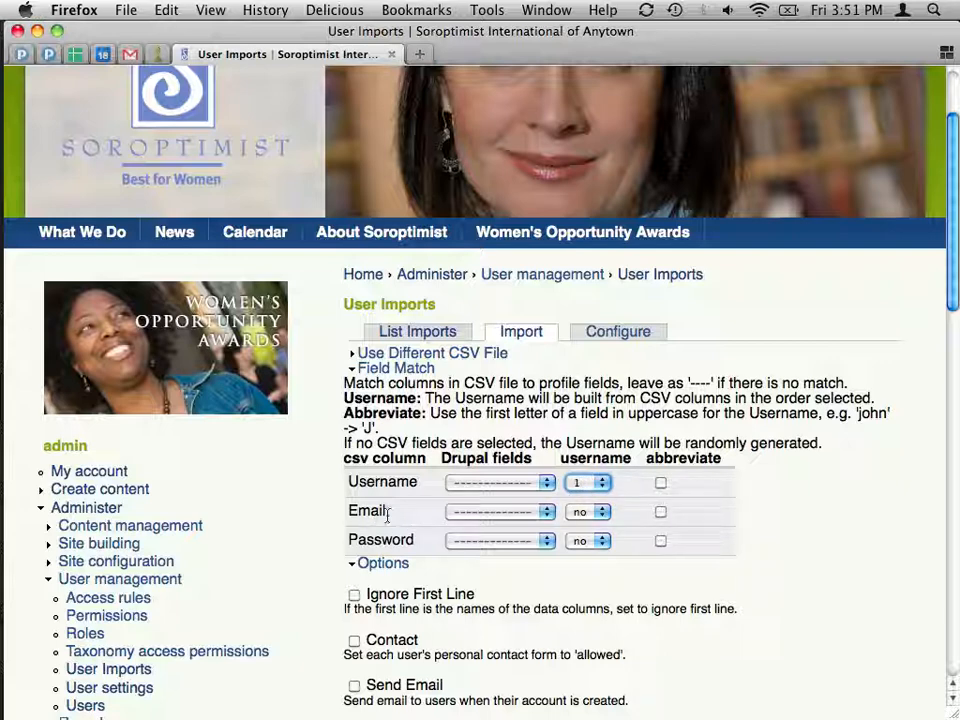
Match the Email CSV column to the Email Address field and the Password column to the Password field
click(459, 513)
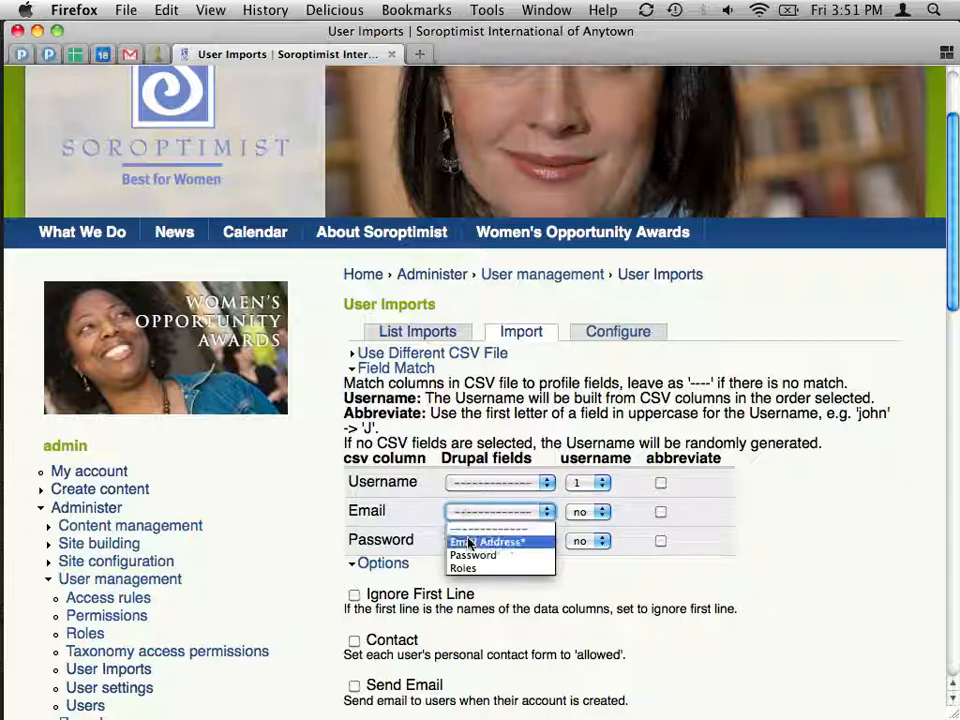
click(469, 543)
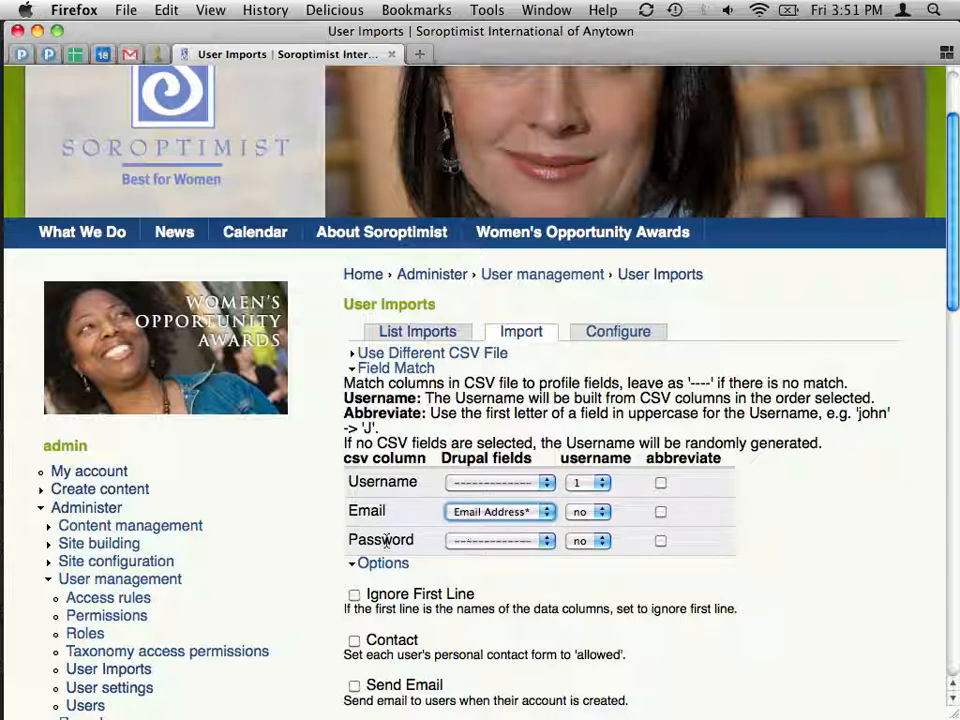
click(459, 541)
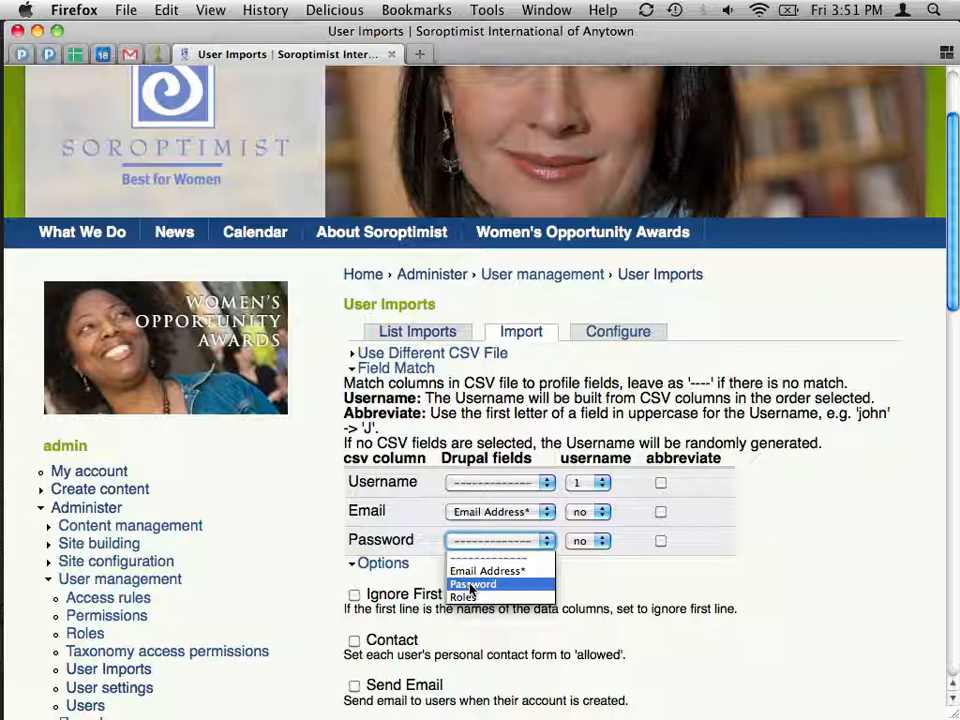
click(471, 586)
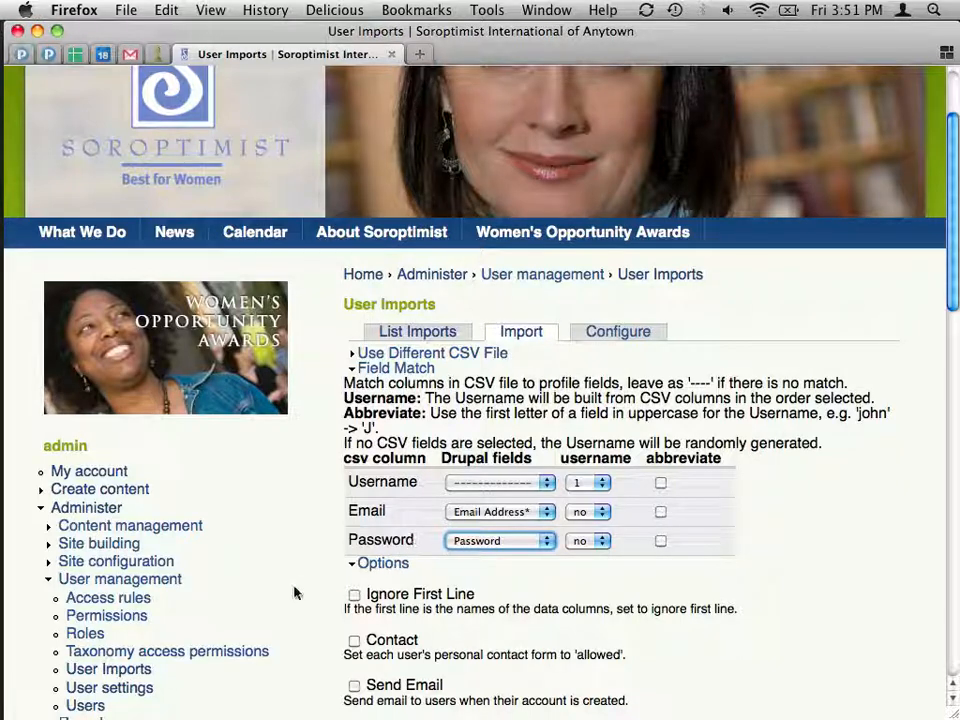
Enable the Ignore First Line, Send Email and Activate Accounts options for the user import
scroll(806, 546, down, 10)
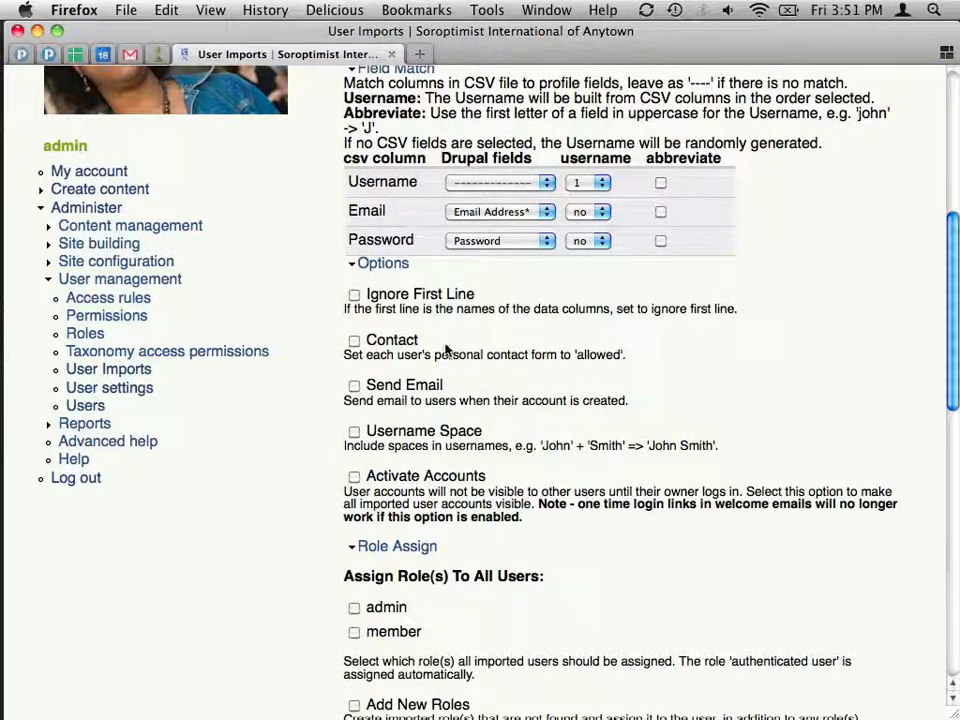
click(355, 296)
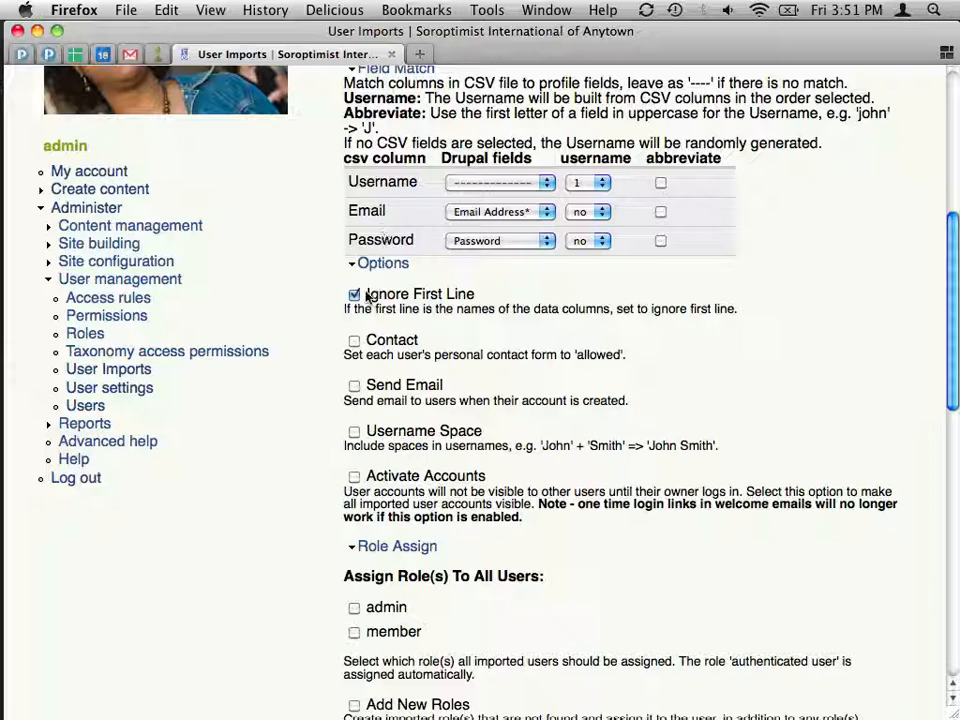
click(354, 386)
scroll(445, 381, down, 2)
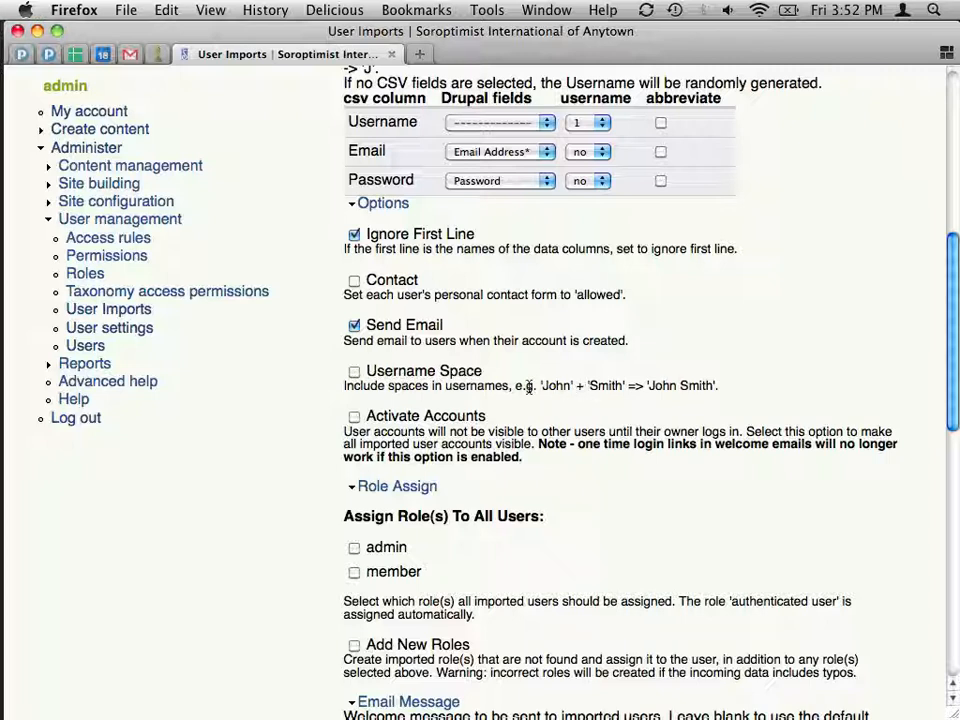
click(355, 417)
Assign the member role to all imported users, and try the admin role before clearing it again
scroll(588, 420, down, 1)
scroll(587, 418, down, 5)
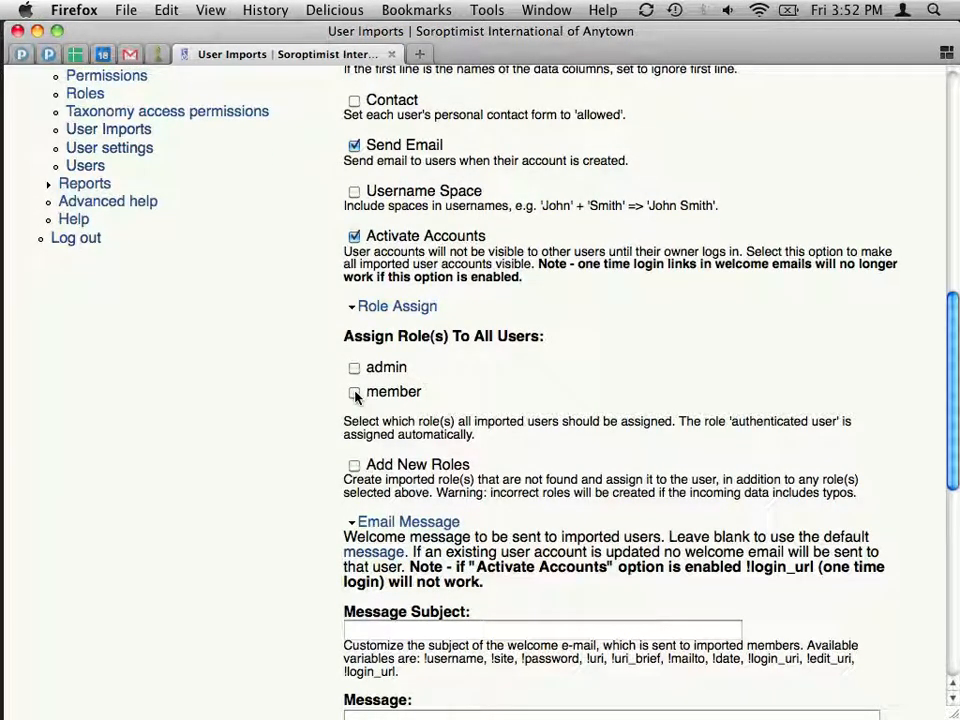
click(355, 393)
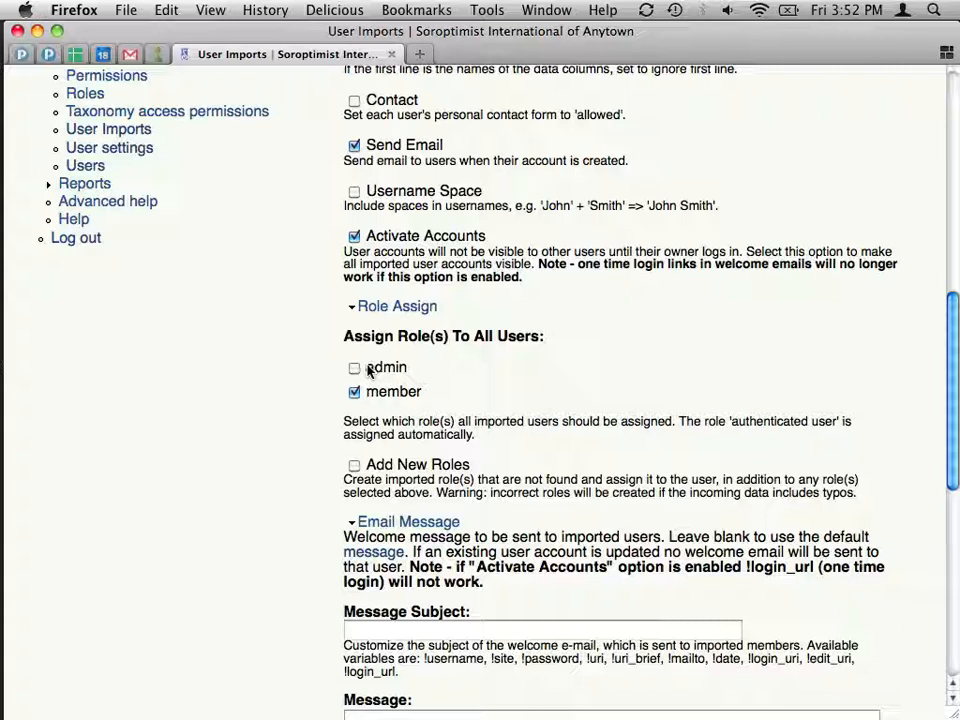
drag(369, 371, 406, 373)
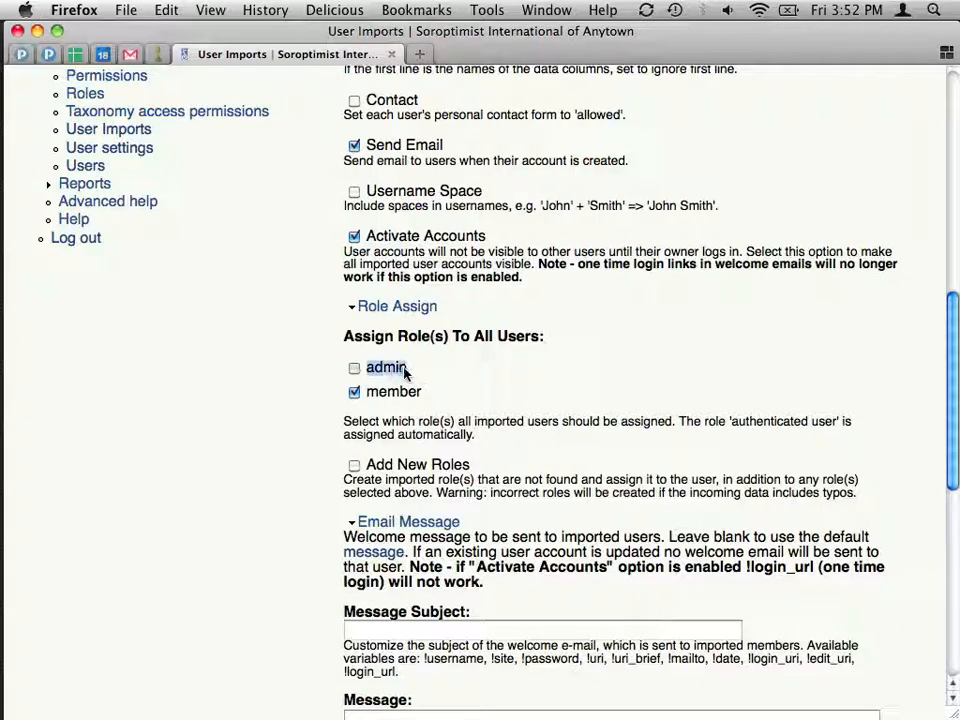
click(369, 375)
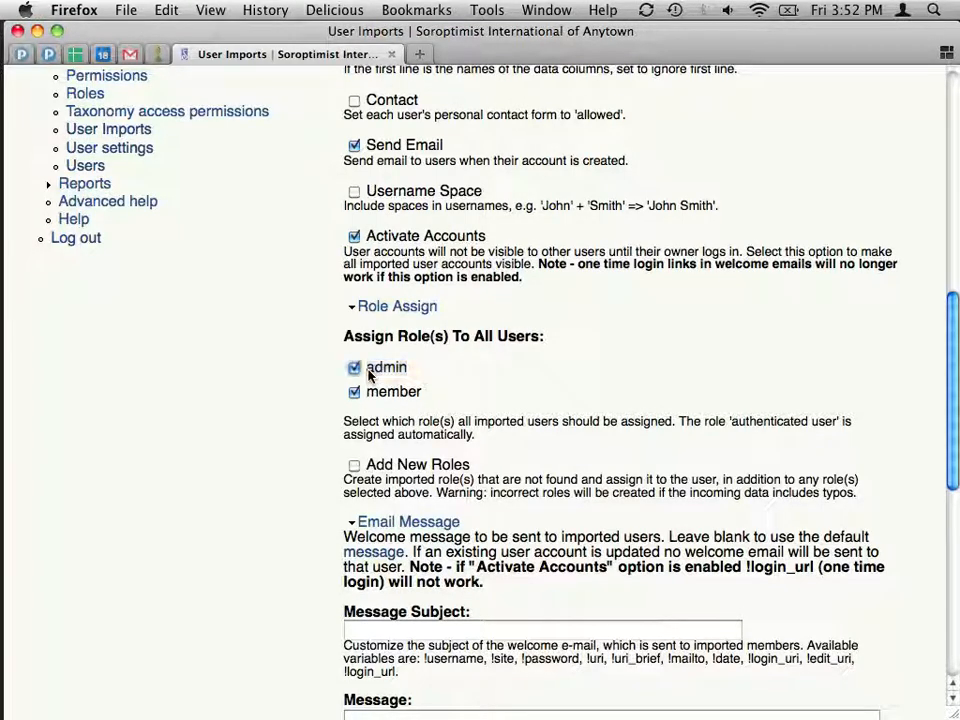
click(356, 369)
Review the import's Email Message and Save Settings sections, and expand and collapse the Update Existing Users options
scroll(434, 390, down, 3)
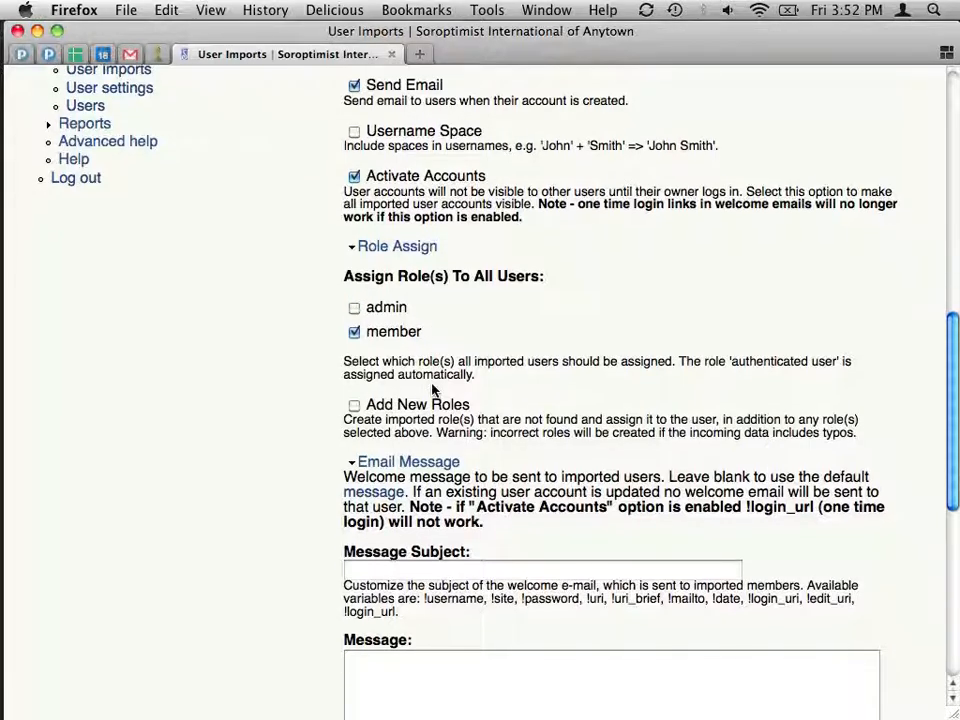
scroll(433, 388, down, 10)
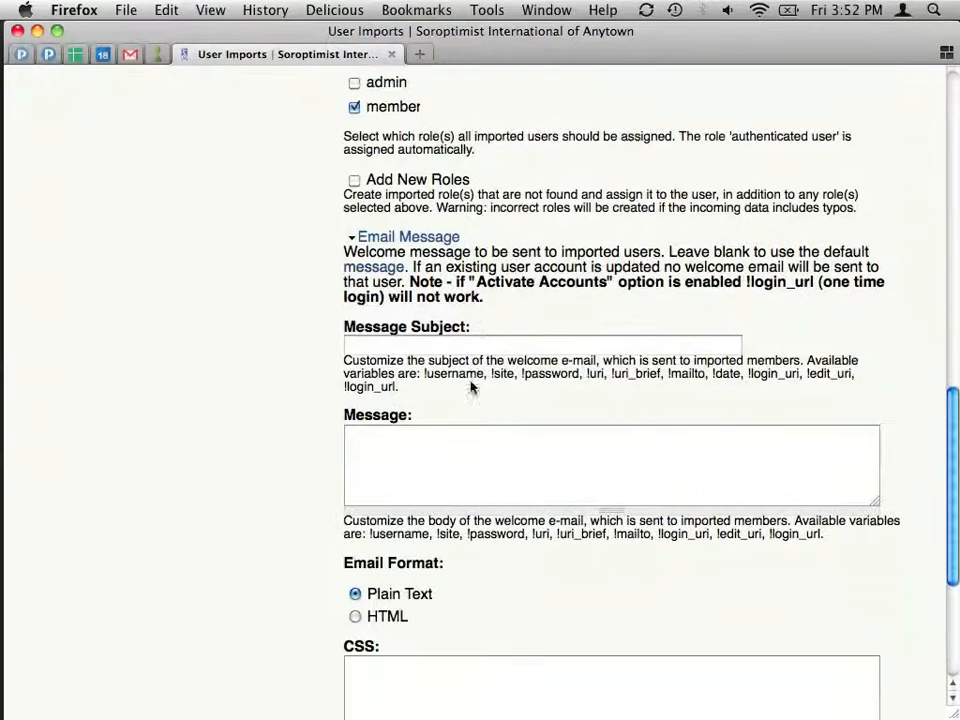
scroll(465, 386, down, 1)
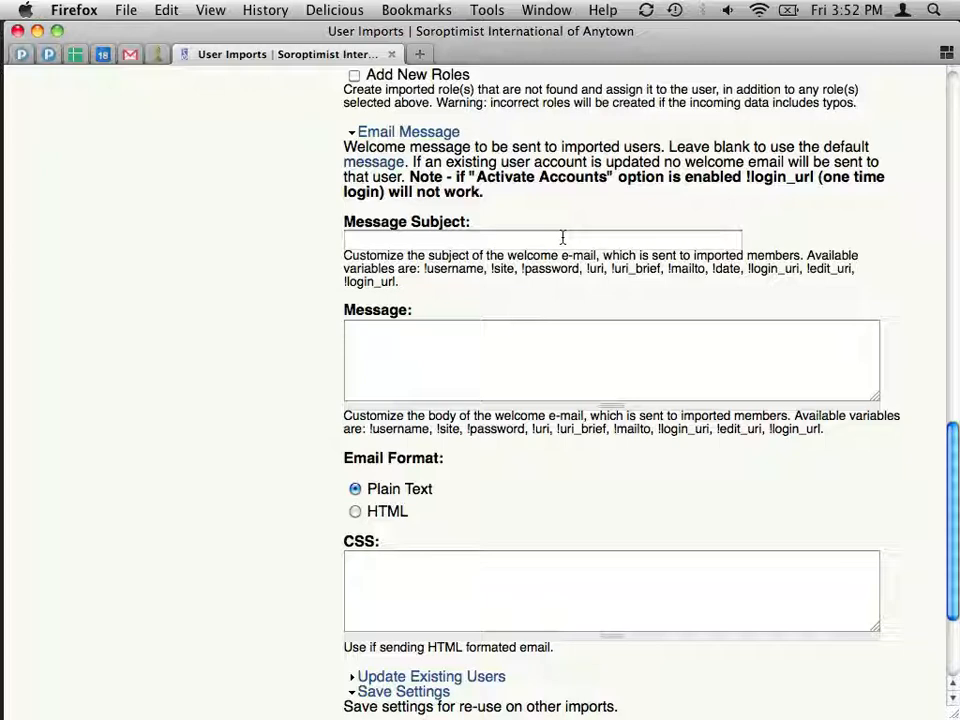
scroll(297, 432, down, 5)
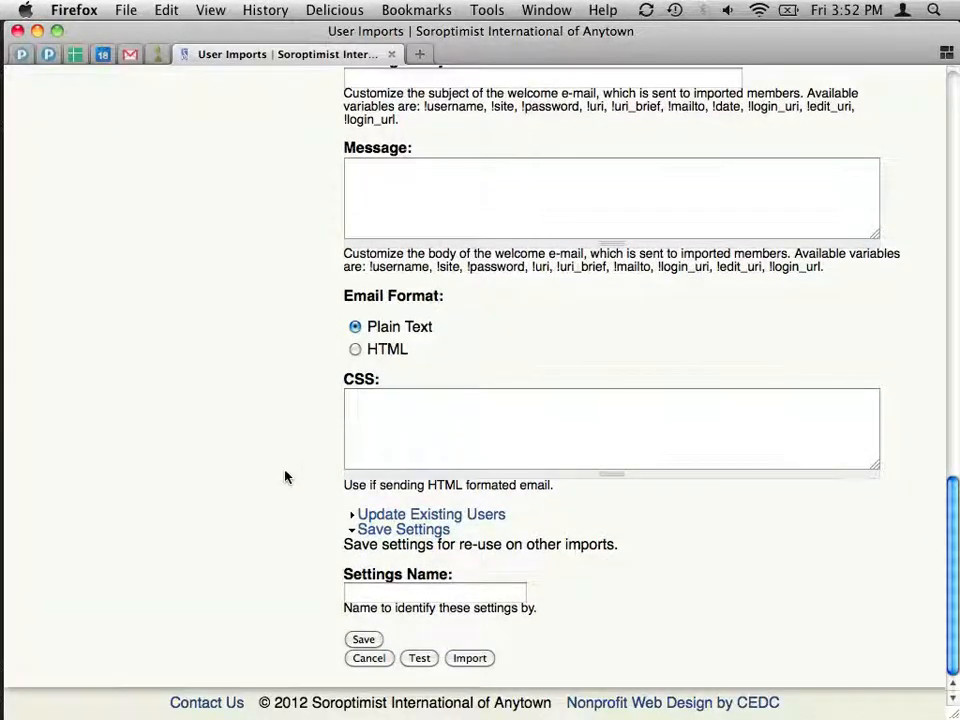
scroll(302, 471, up, 3)
scroll(302, 471, down, 2)
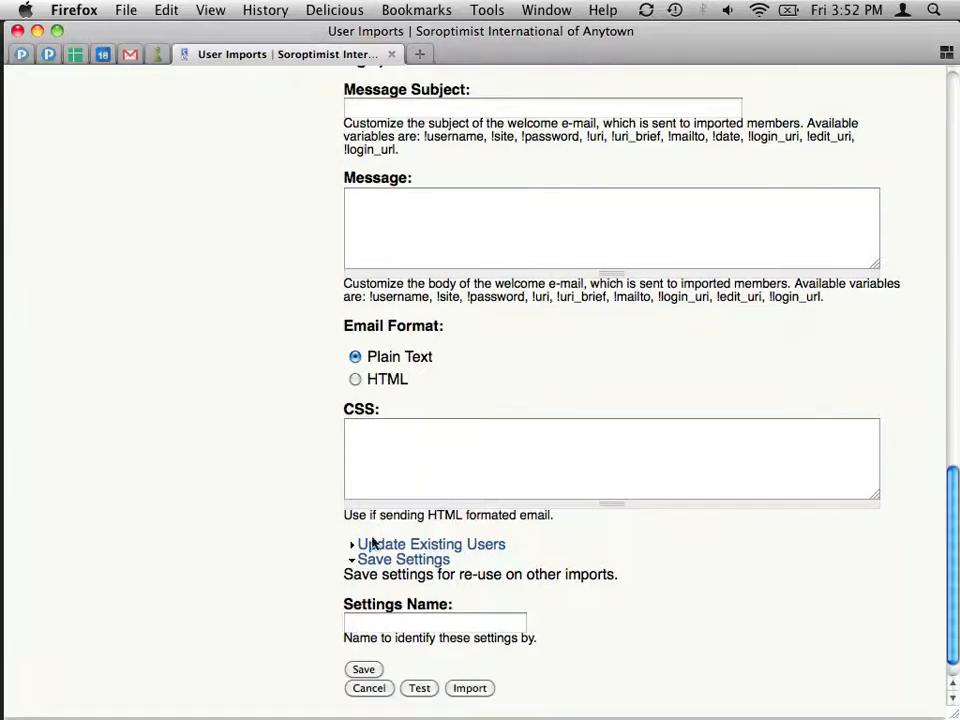
click(491, 549)
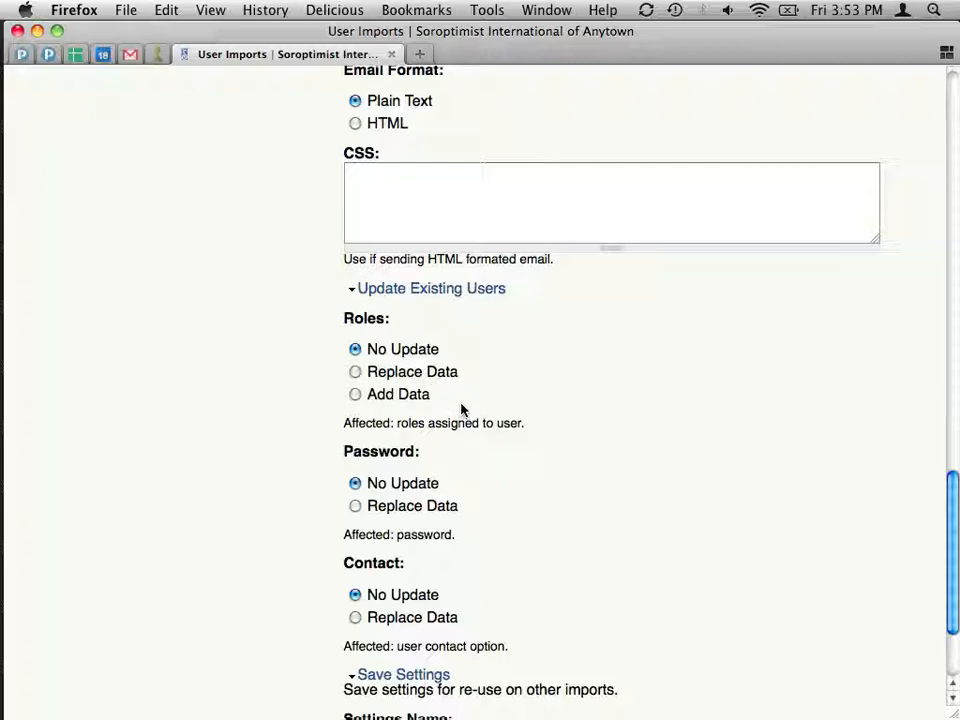
click(432, 289)
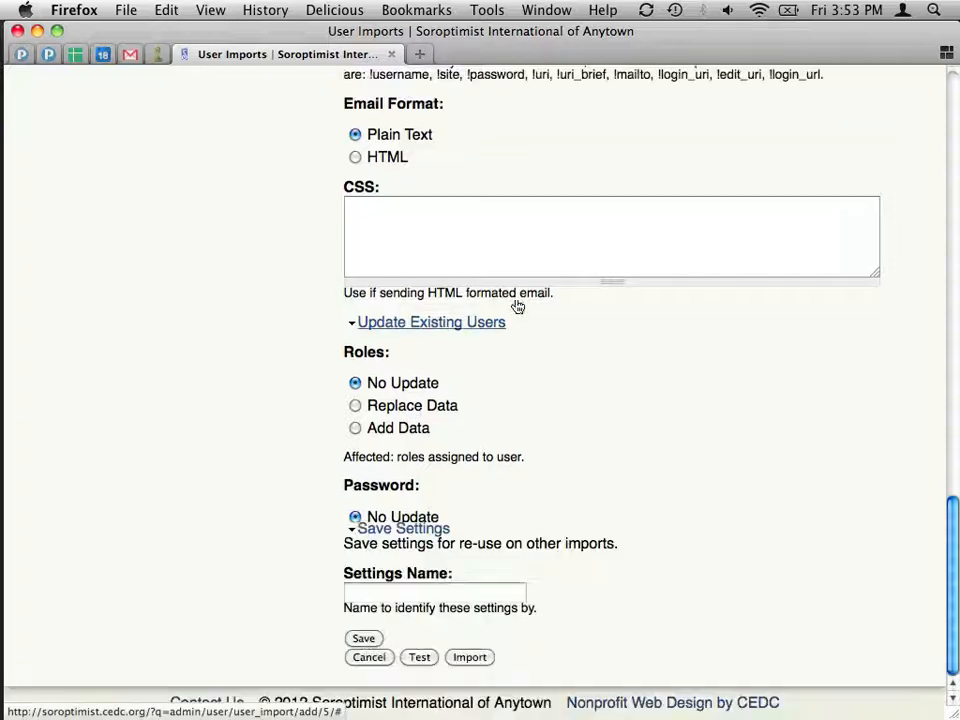
Run a test of the users-list.csv import and check its processed, importable and error counts
click(418, 658)
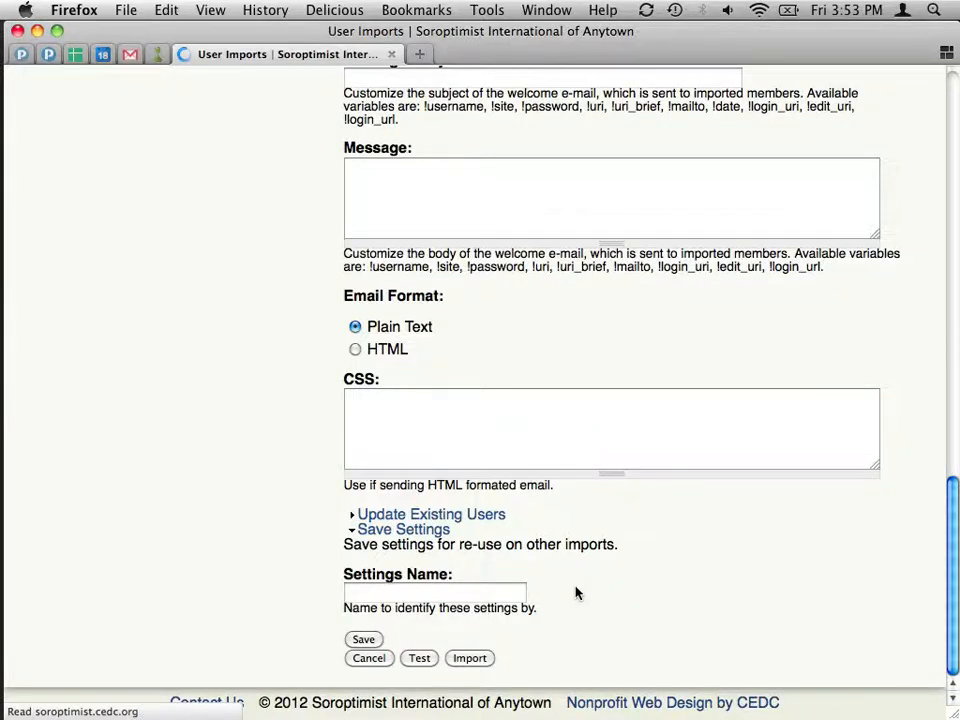
scroll(583, 591, down, 1)
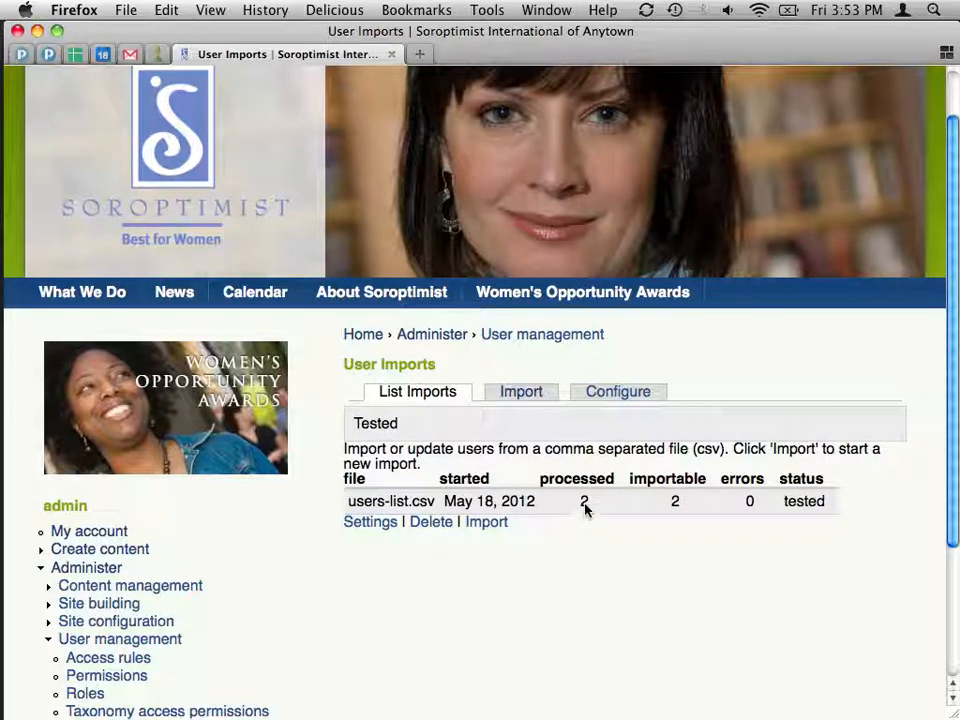
scroll(585, 505, down, 2)
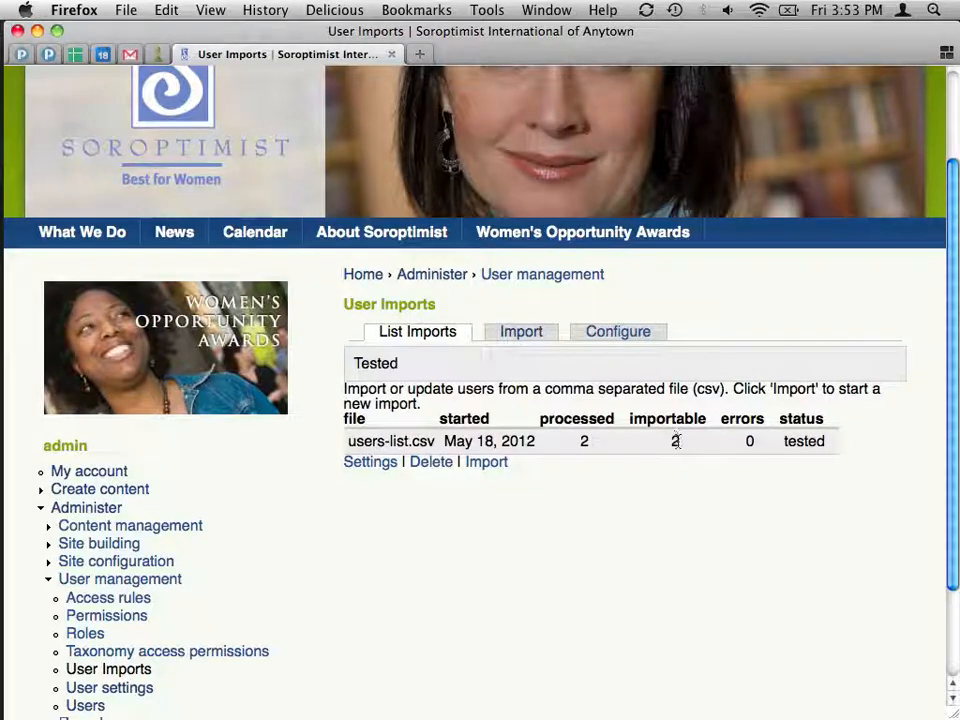
drag(748, 437, 750, 426)
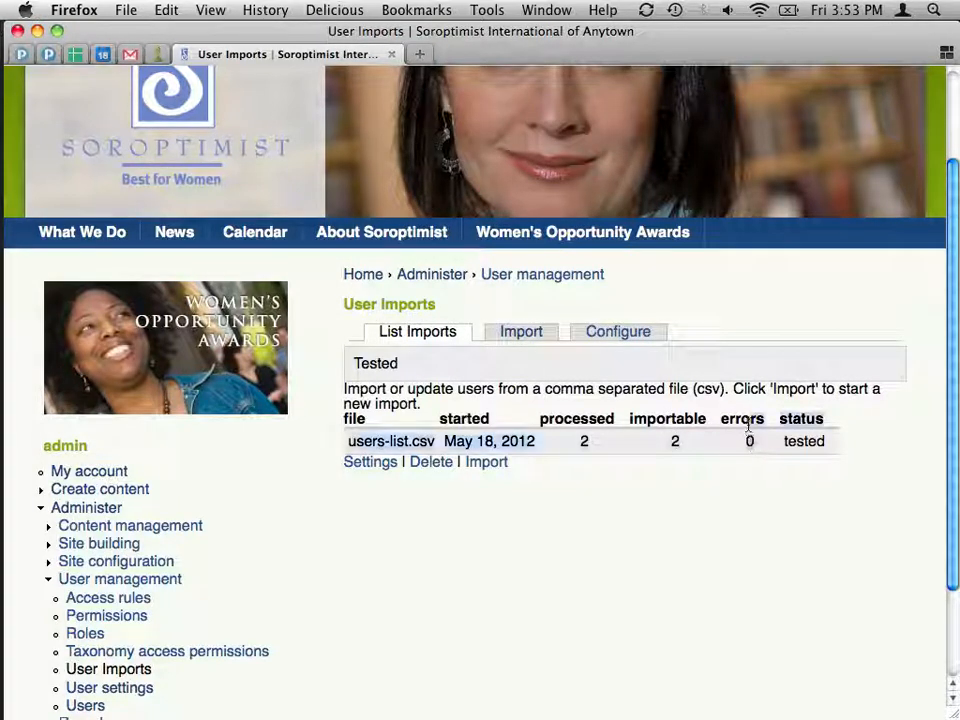
click(751, 443)
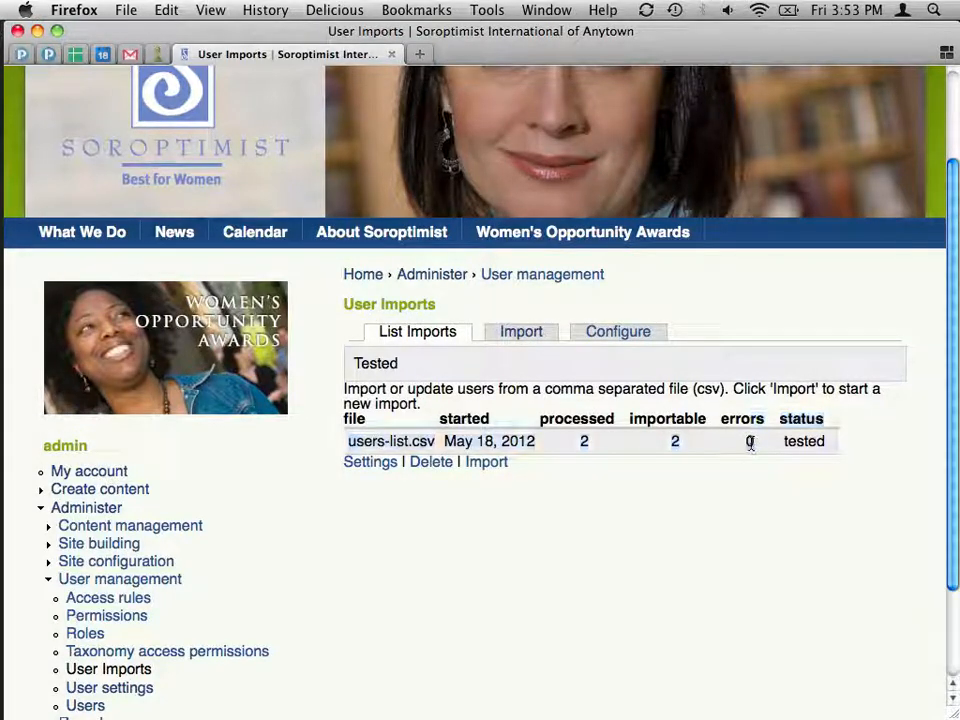
Import the users from the tested users-list.csv and open the site's user list to find the new accounts
click(488, 464)
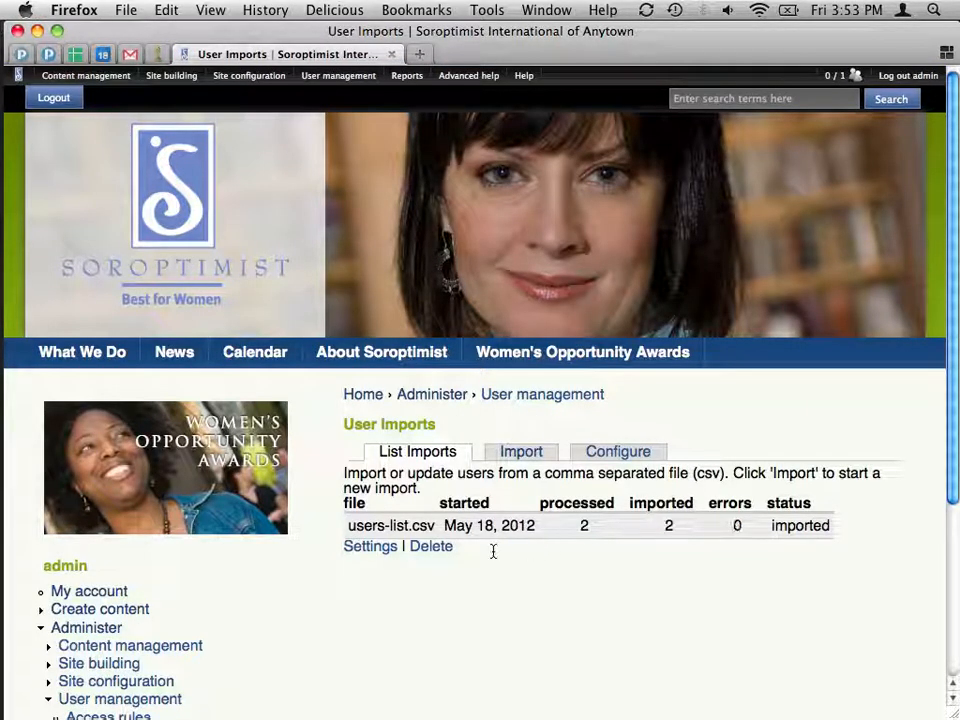
mouse_move(328, 77)
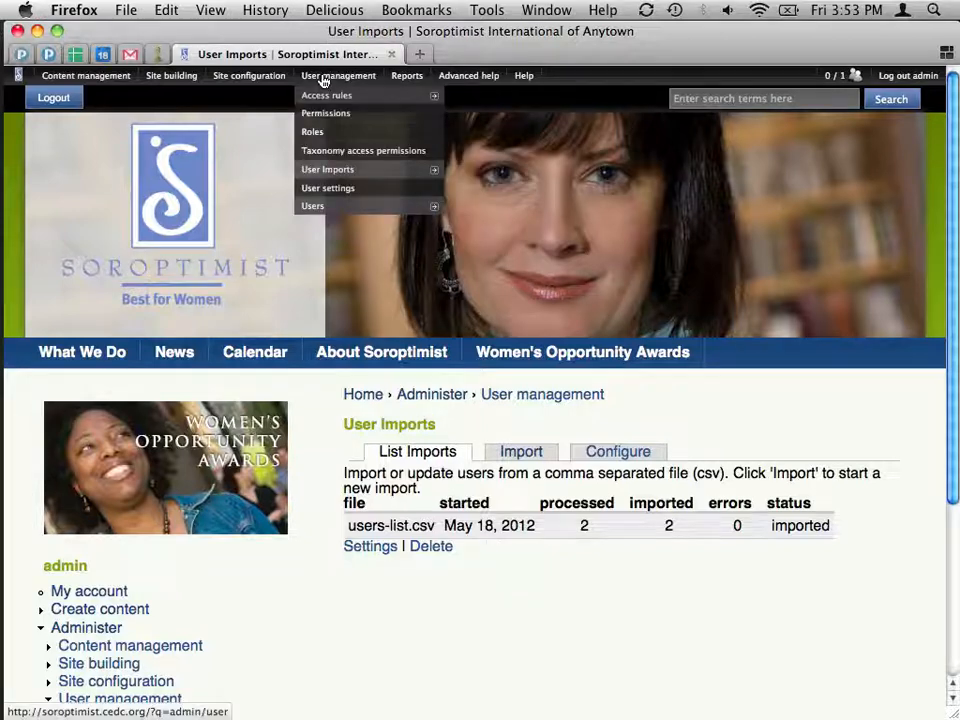
click(314, 207)
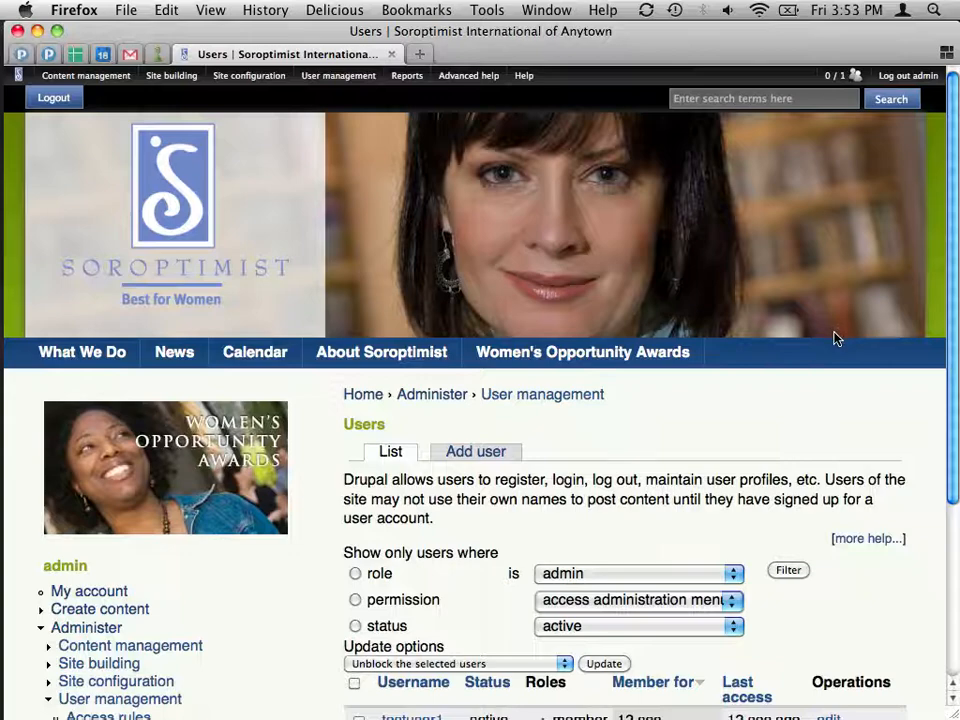
scroll(836, 340, down, 5)
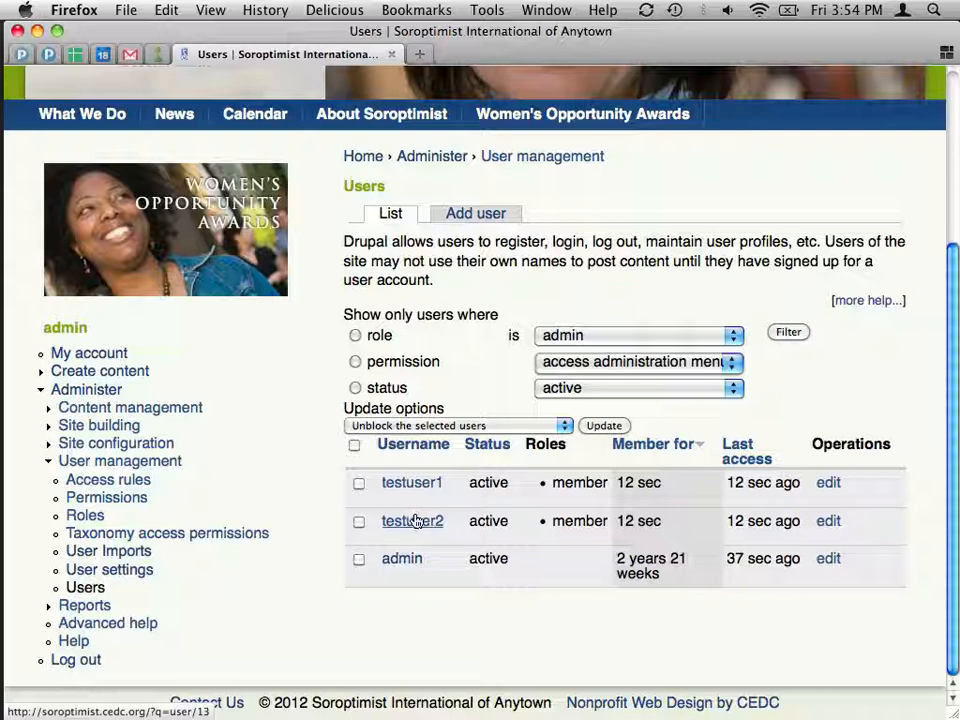
Switch to Smultron and check the usernames on both data lines of users-list.csv
key(super+Tab)
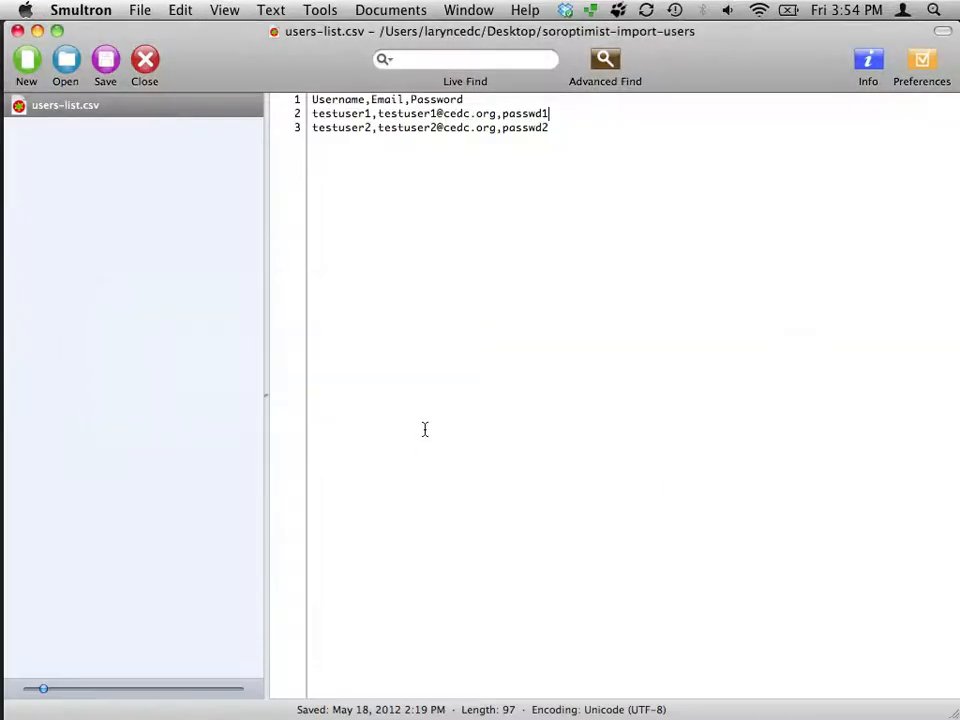
double_click(366, 114)
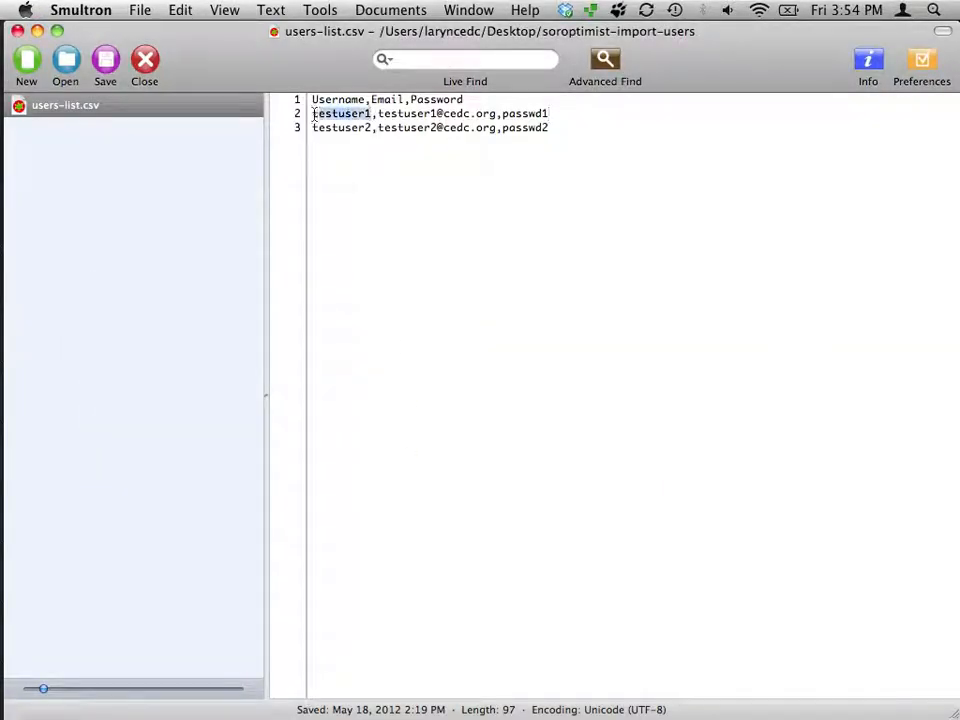
double_click(325, 128)
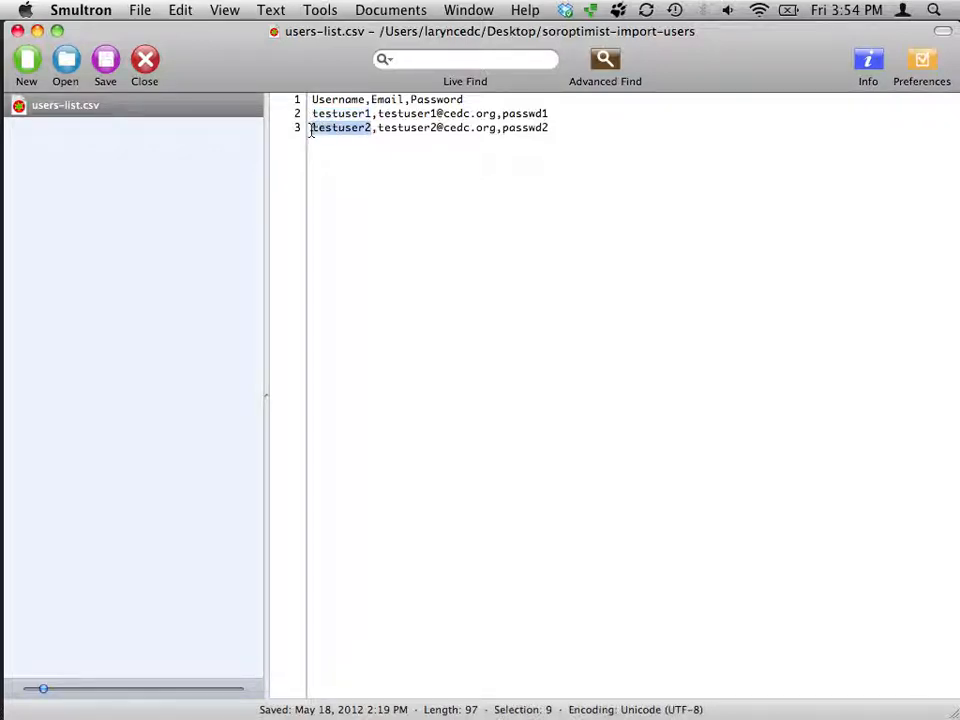
click(378, 164)
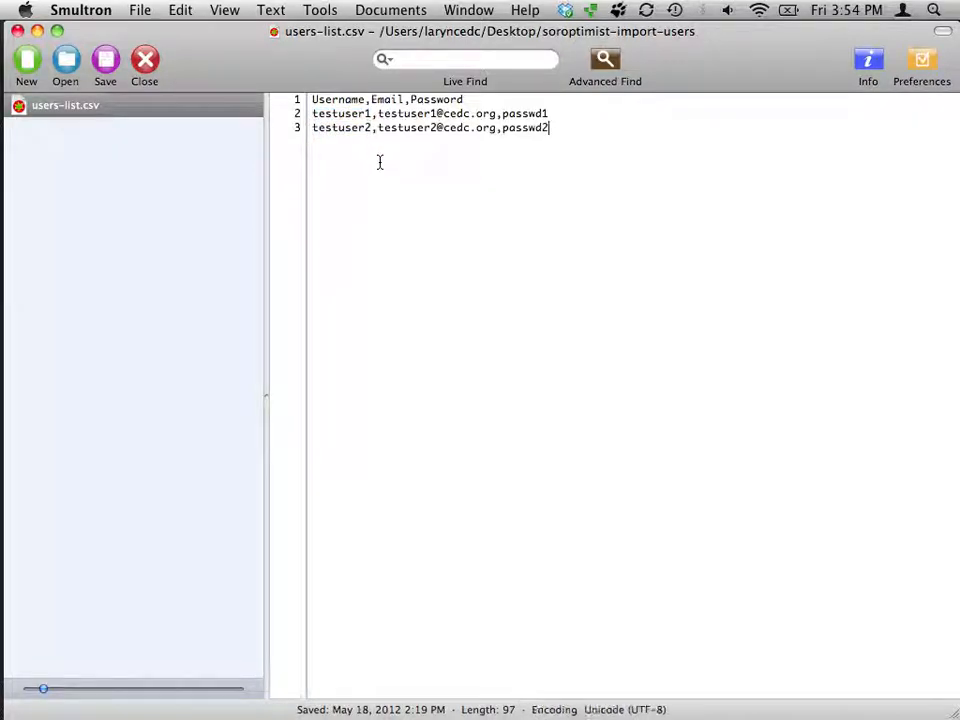
Switch to Thunderbird and open the newest account-creation e-mail from the CEDC Support inbox to read its login details
key(cmd+Tab)
key(super+Tab)
key(super+Tab)
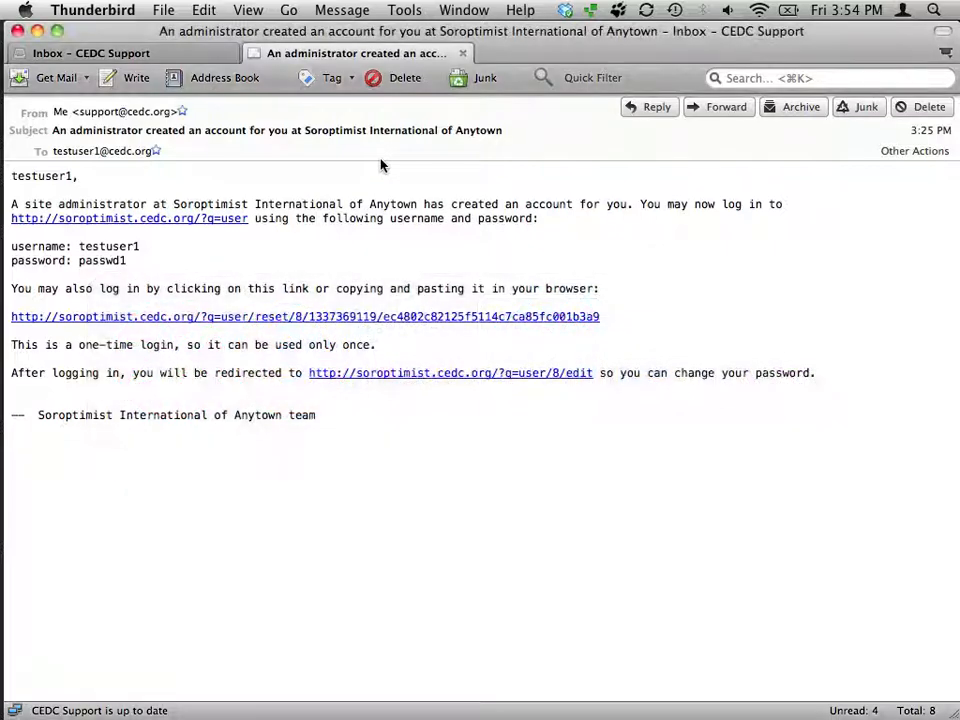
click(186, 50)
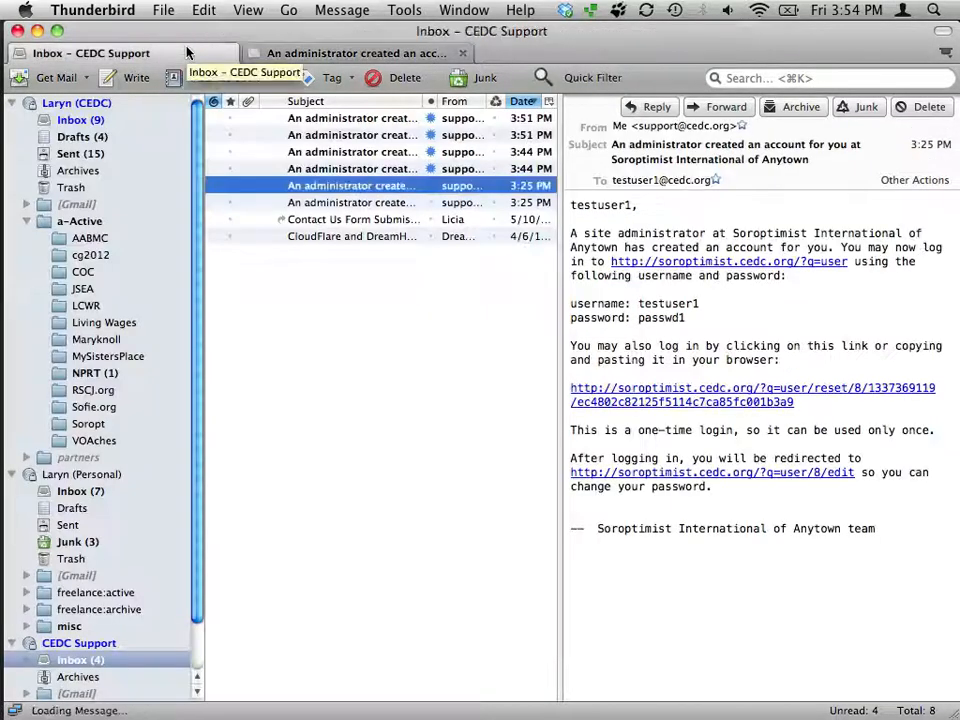
click(341, 119)
double_click(341, 120)
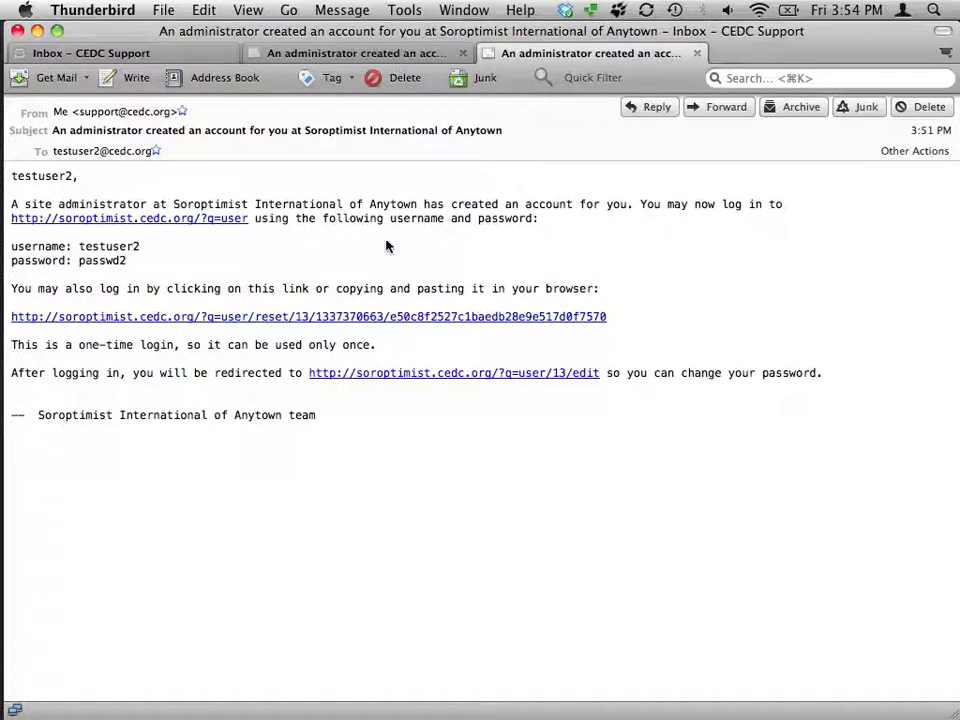
Switch to Firefox and remove the member role from testuser1 and testuser2 in the site's user list
key(super+Tab)
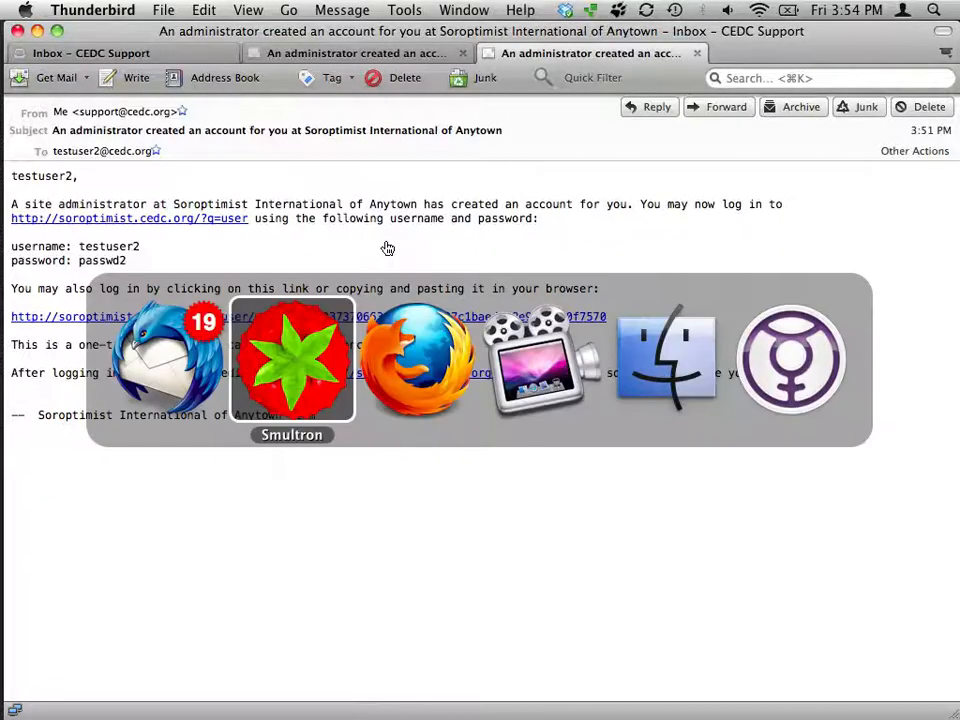
key(super+Tab)
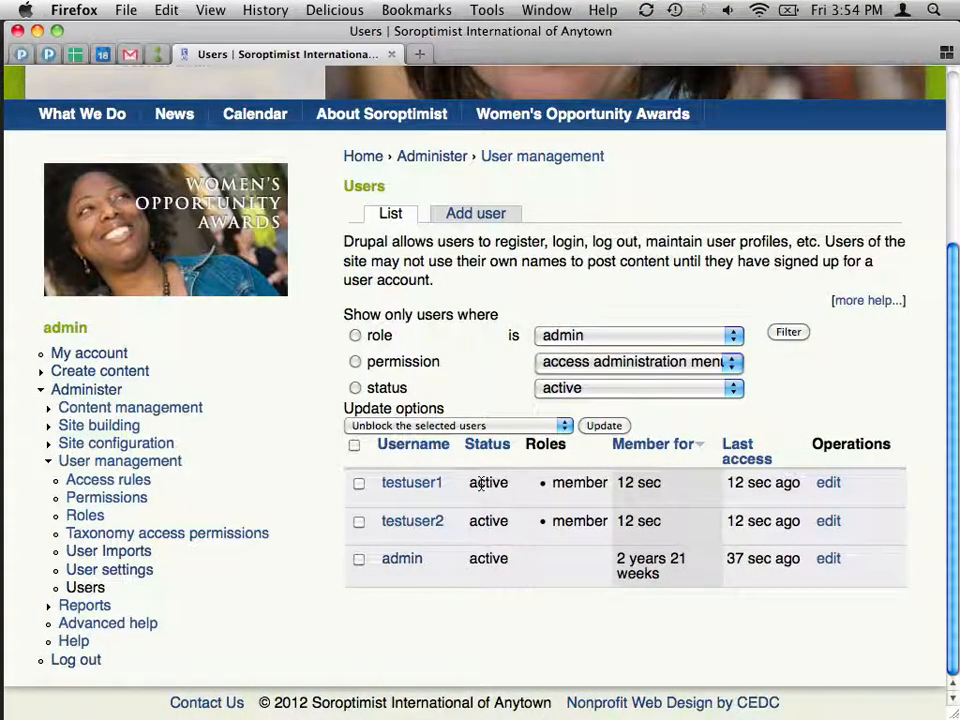
scroll(440, 440, up, 5)
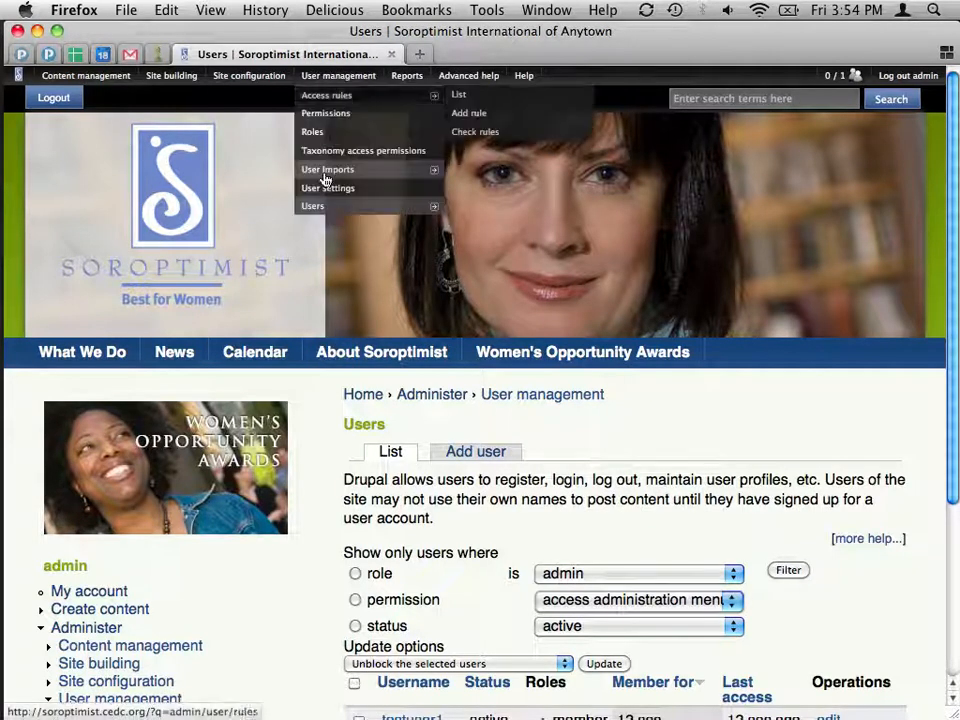
scroll(474, 509, down, 5)
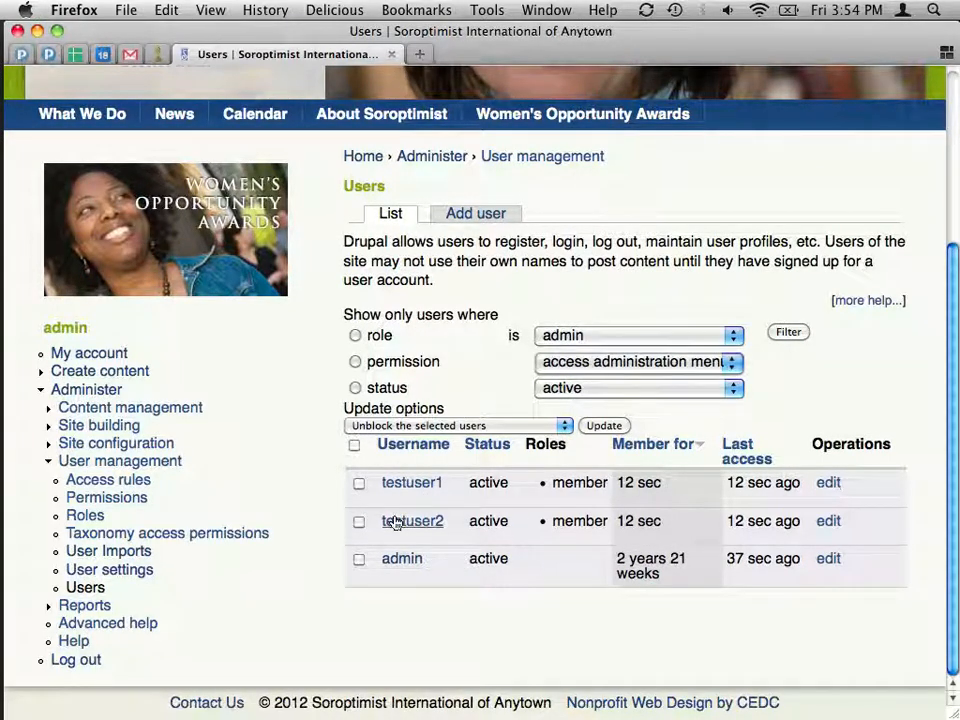
click(359, 522)
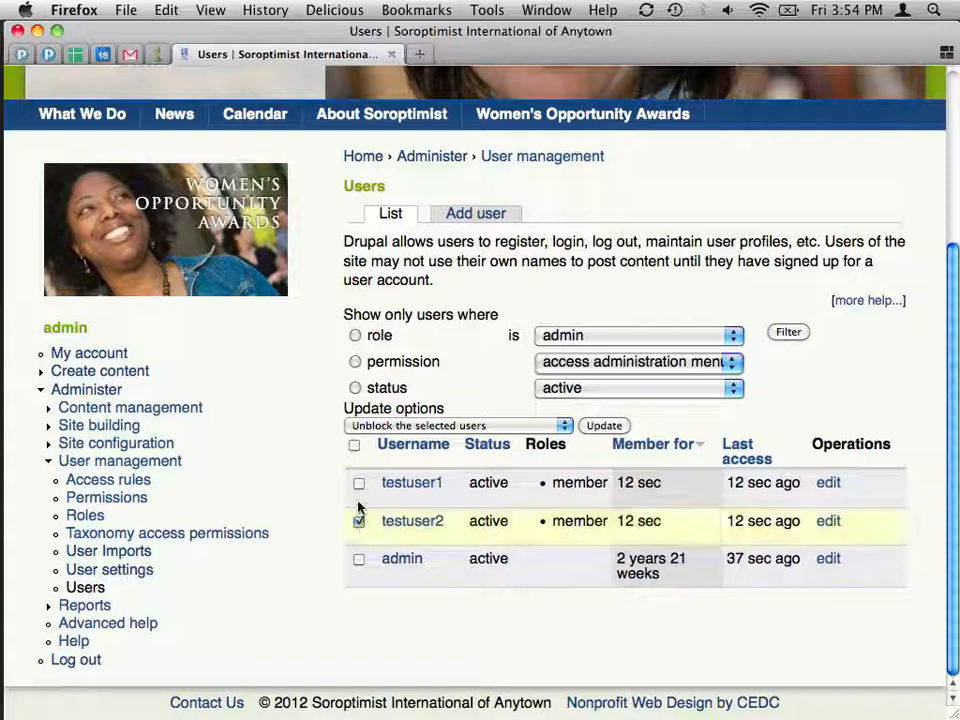
click(359, 484)
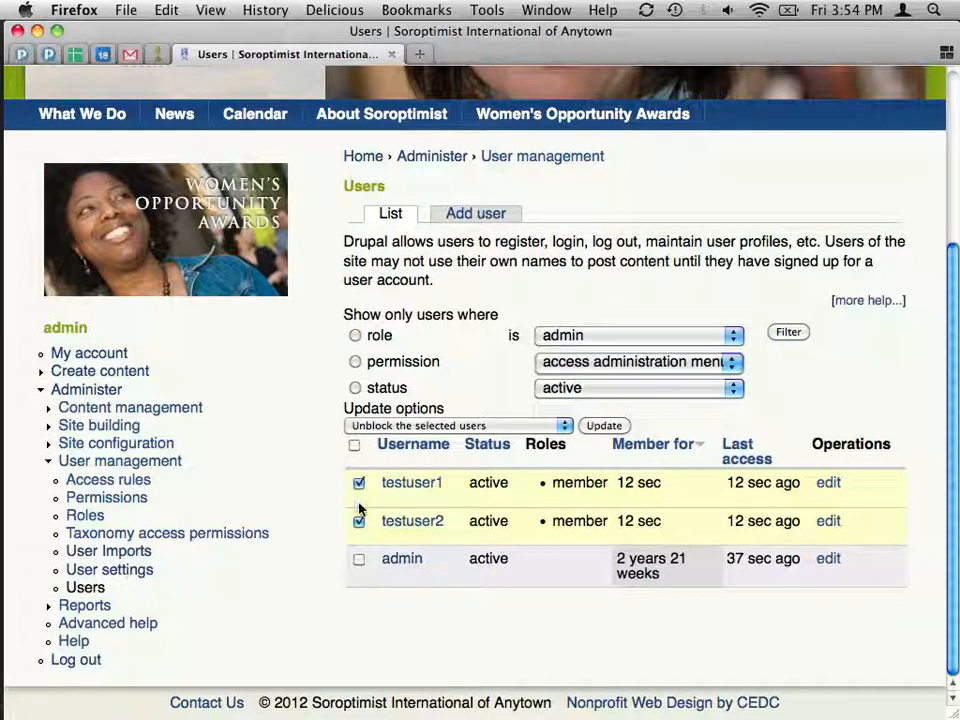
click(409, 425)
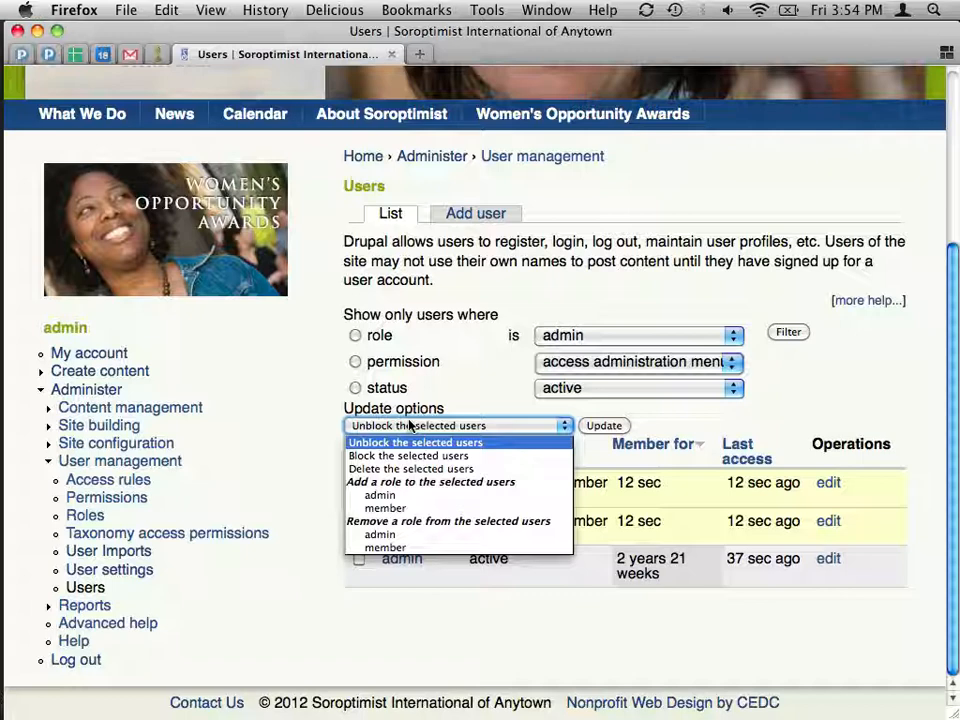
click(409, 425)
double_click(555, 484)
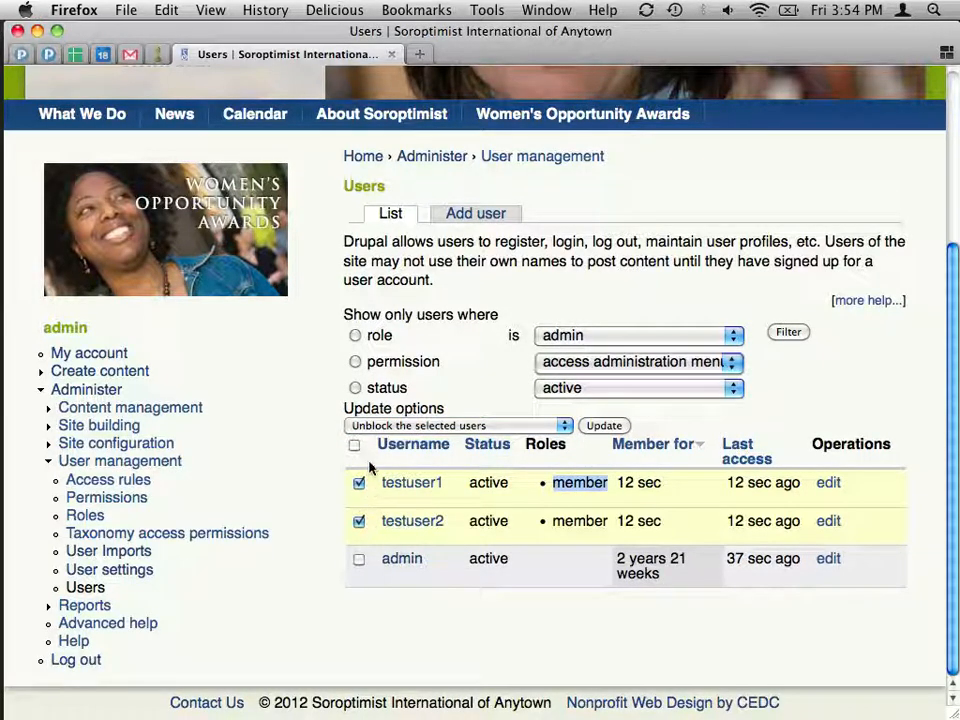
click(396, 426)
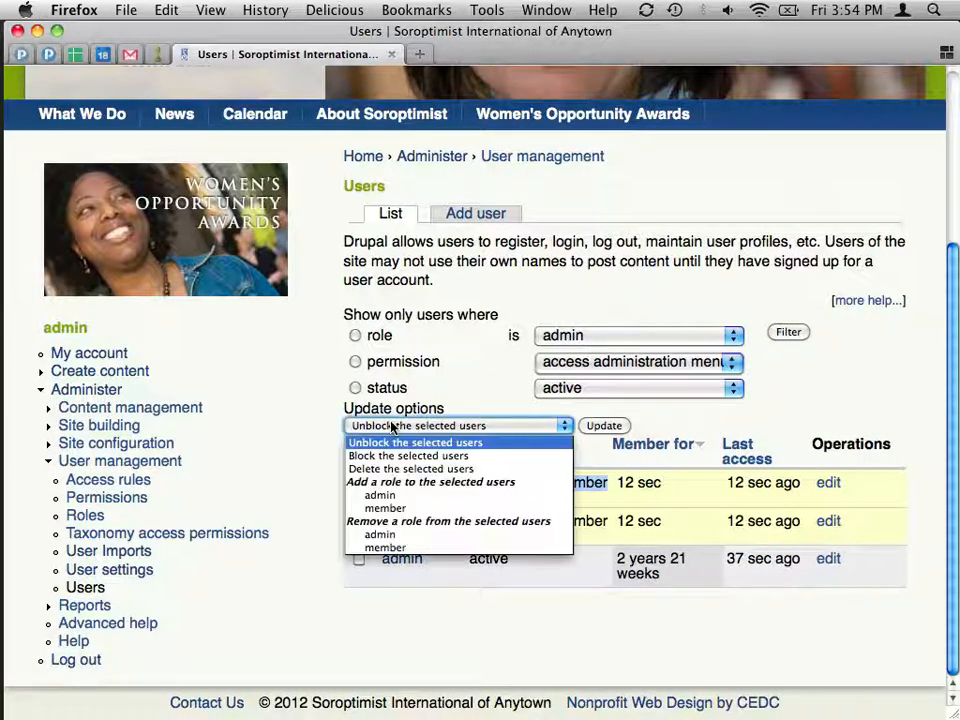
click(390, 547)
click(606, 425)
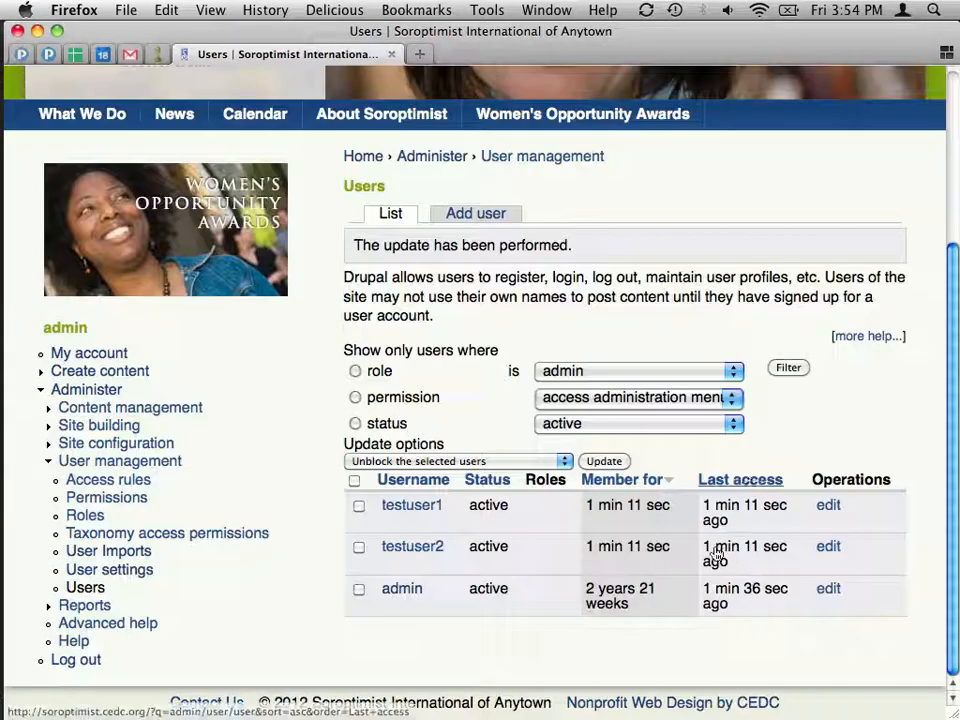
Delete the testuser1 and testuser2 accounts together, confirm the deletion of both, and check the remaining user list
click(359, 548)
click(359, 507)
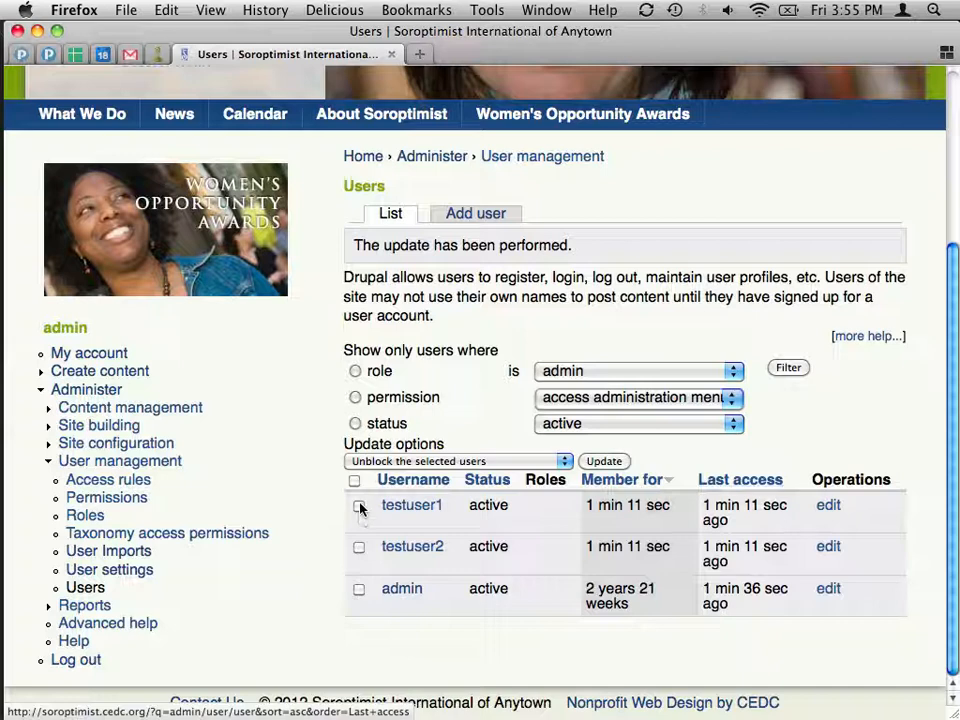
click(394, 462)
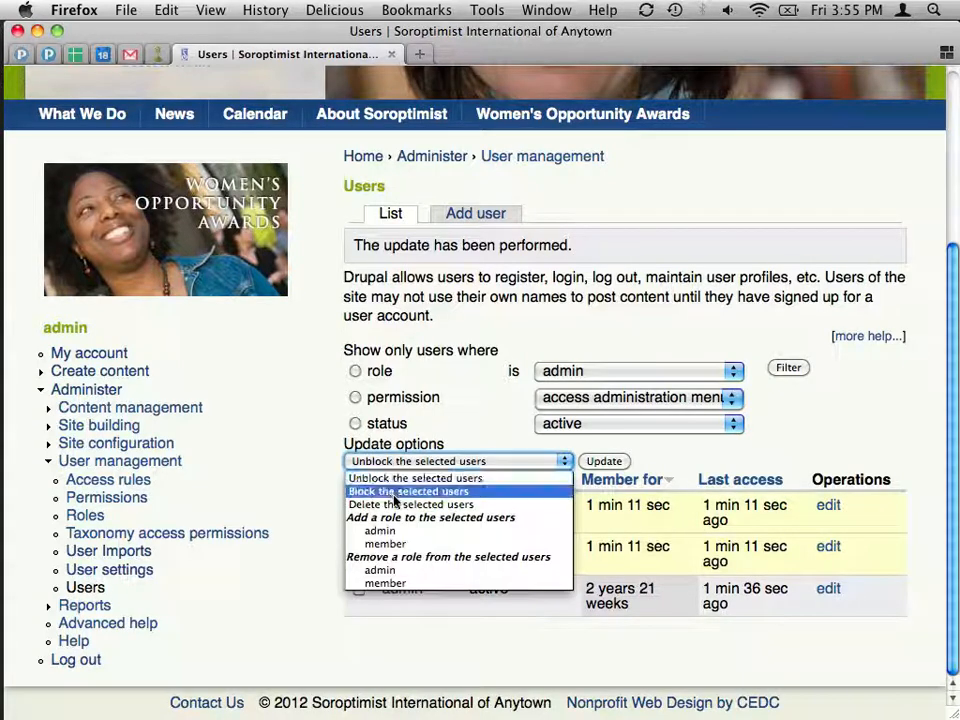
click(410, 504)
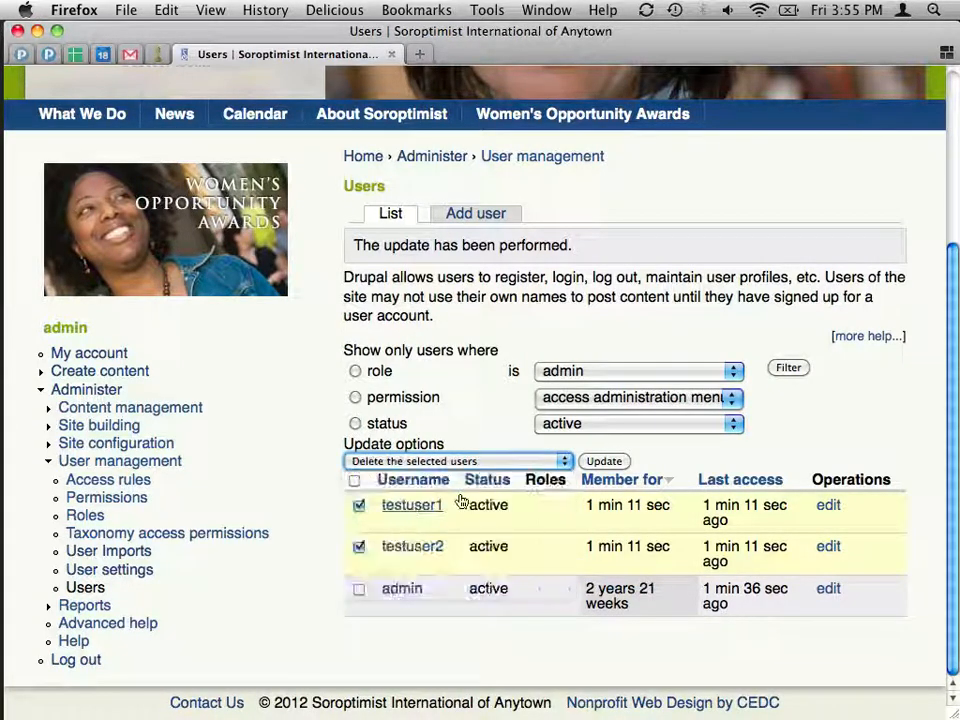
click(604, 462)
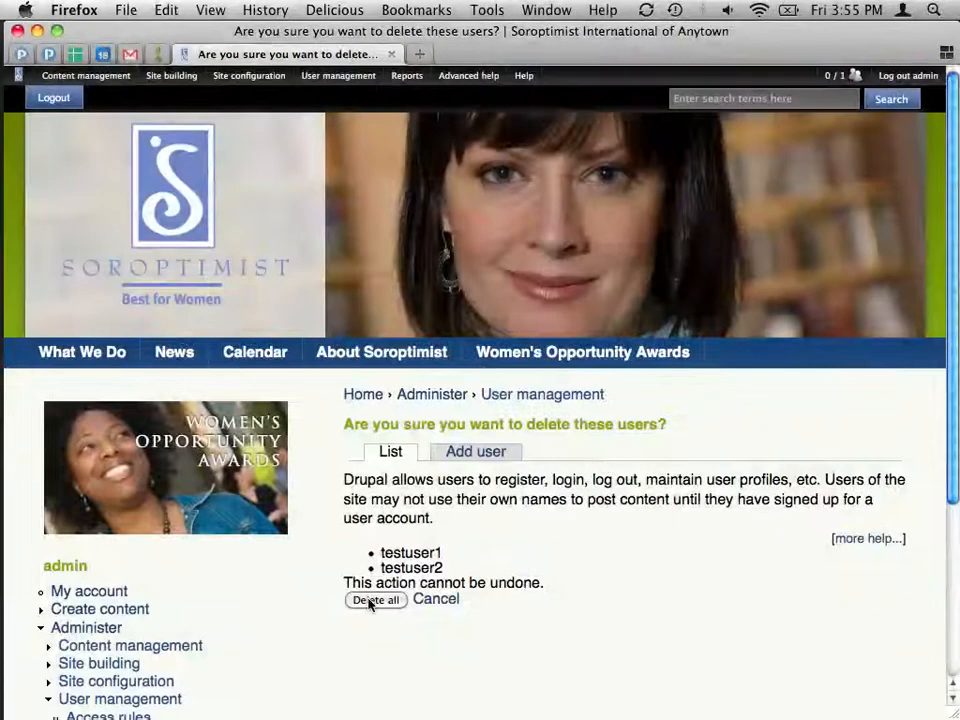
click(372, 600)
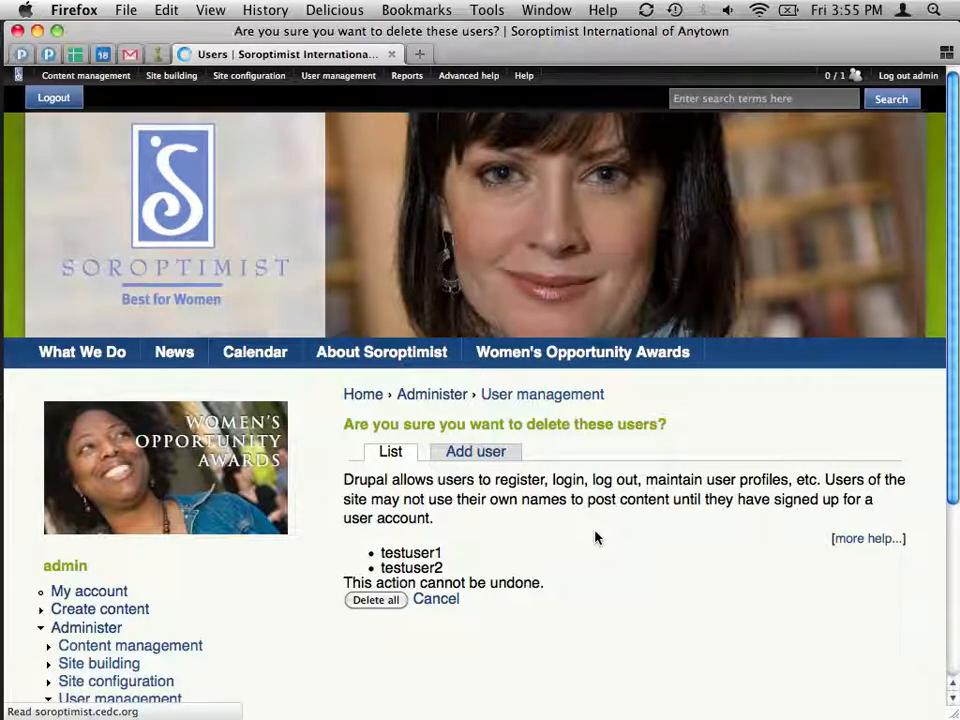
scroll(636, 503, down, 5)
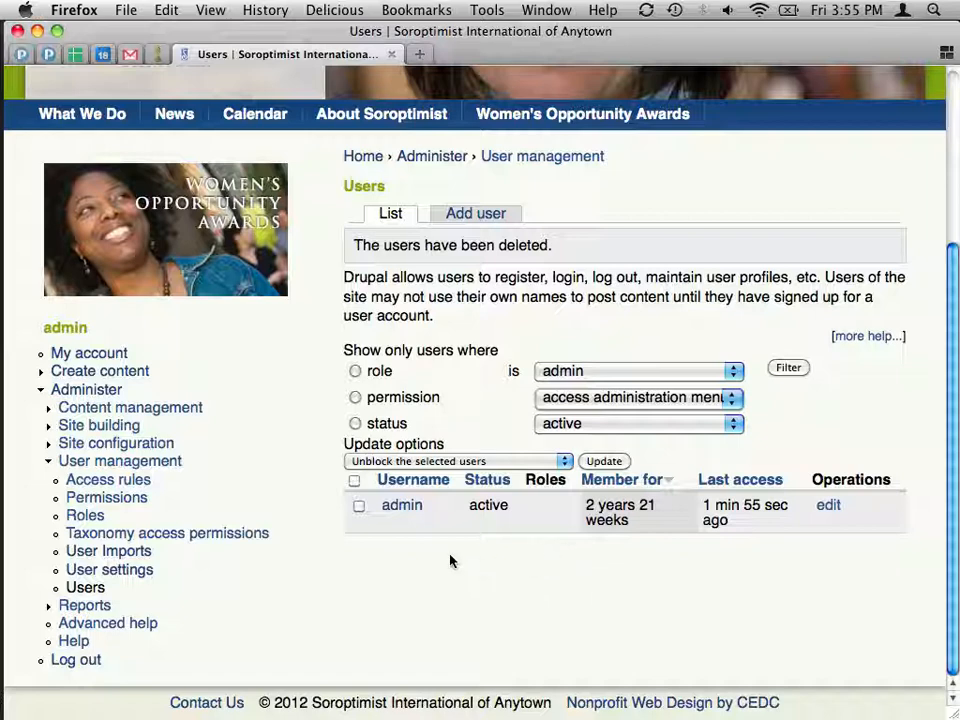
scroll(512, 568, up, 5)
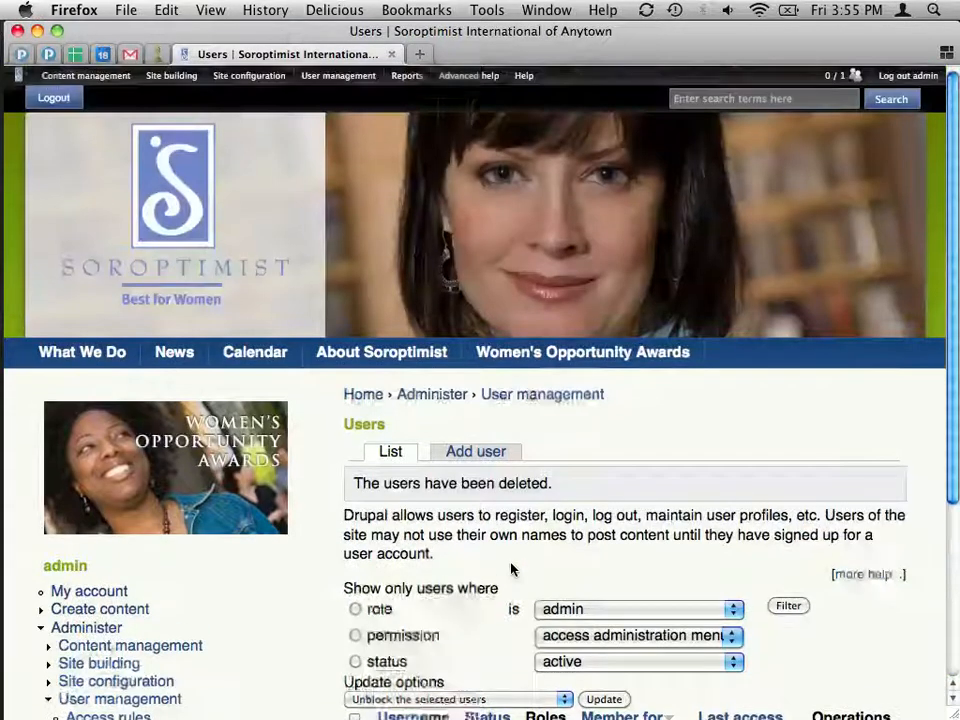